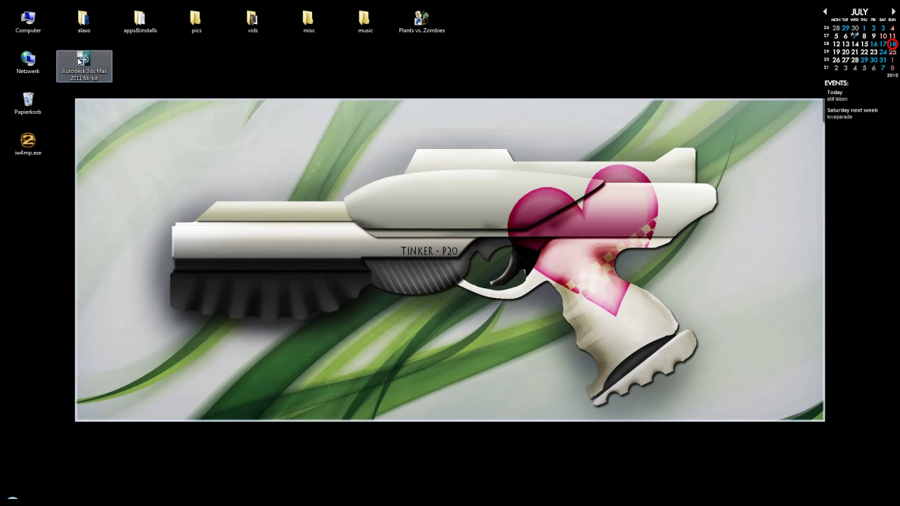
- Enable 'Programm als Administrator ausführen' in the 3ds Max 2011 shortcut's Kompatibilität settings and apply it
right_click(82, 71)
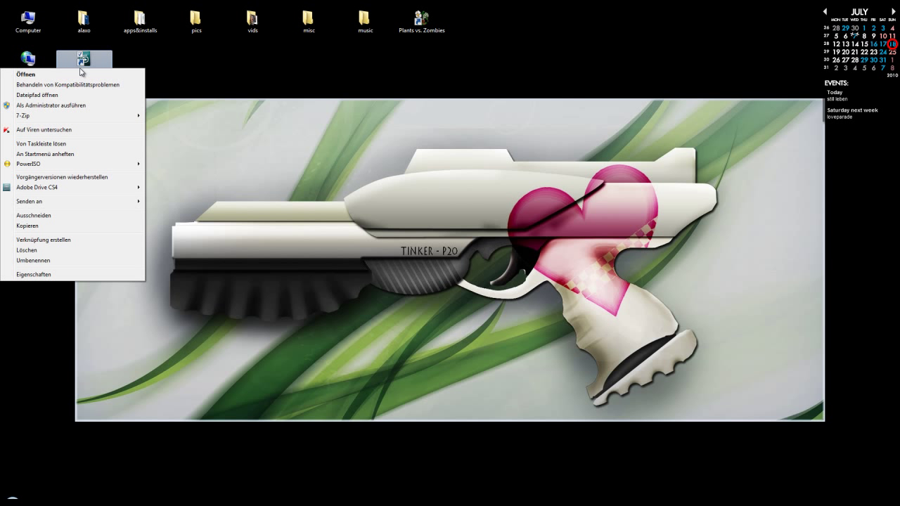
left_click(79, 106)
left_click(79, 275)
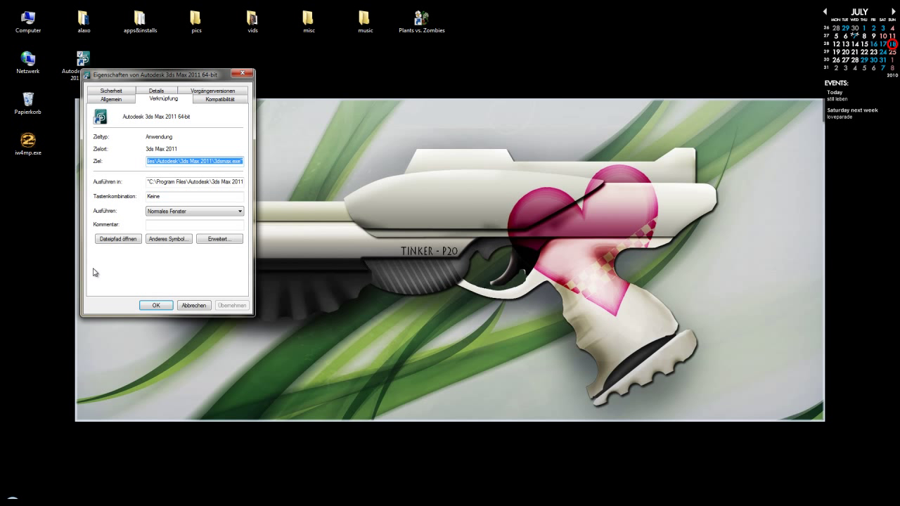
left_click(223, 103)
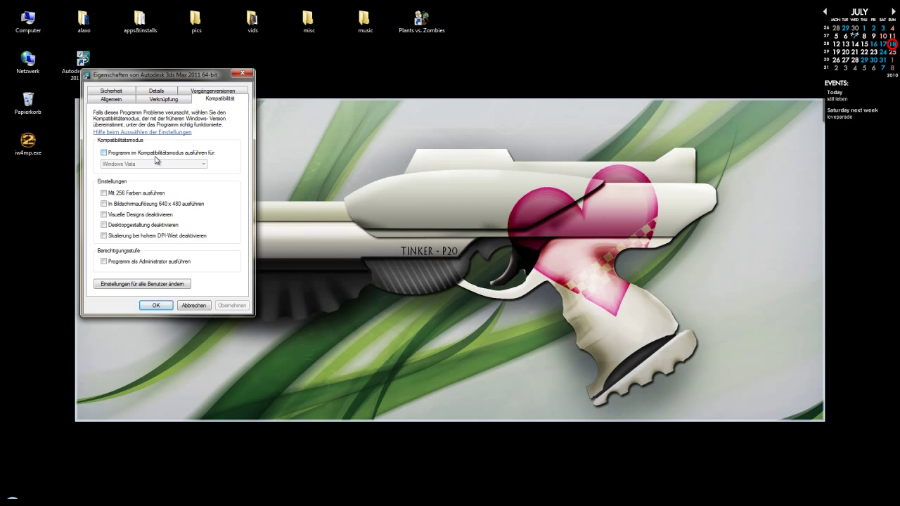
left_click(112, 266)
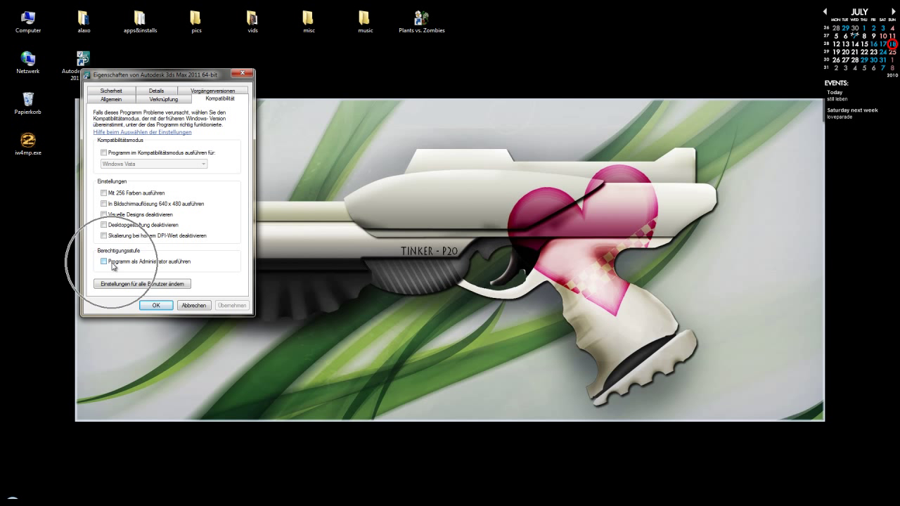
left_click(104, 264)
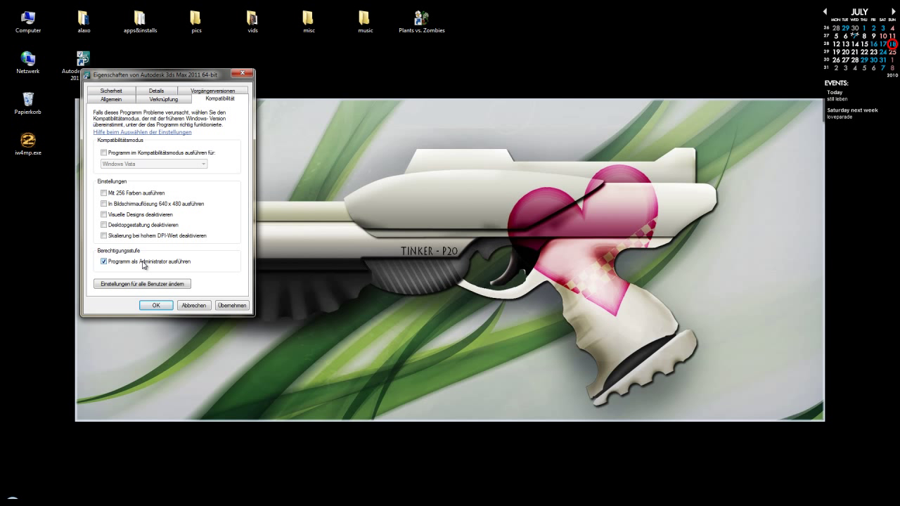
left_click(233, 305)
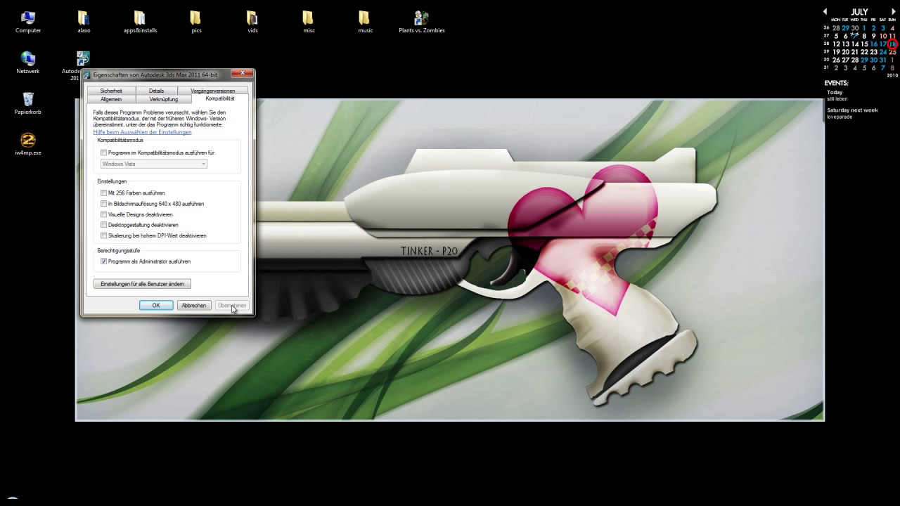
left_click(165, 307)
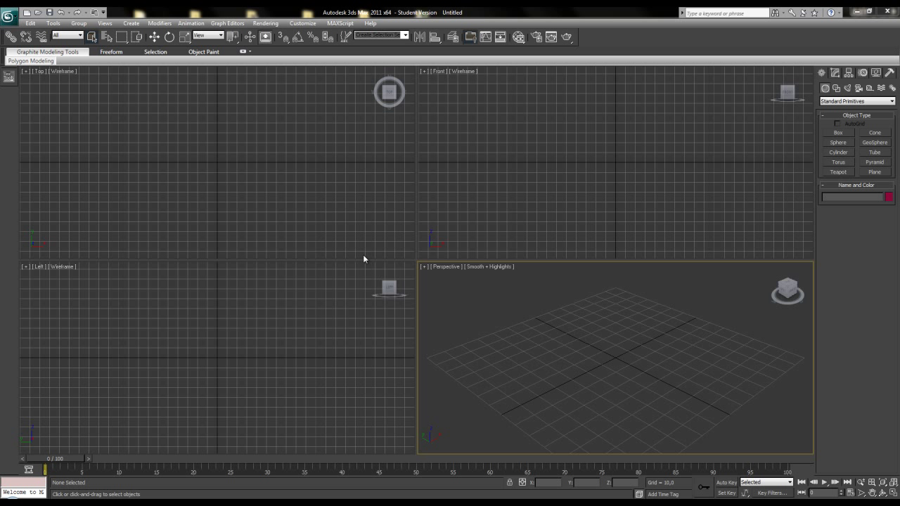
- Set the ame-light UI scheme in the Custom UI and Defaults Switcher and accept the restart notice
left_click(303, 25)
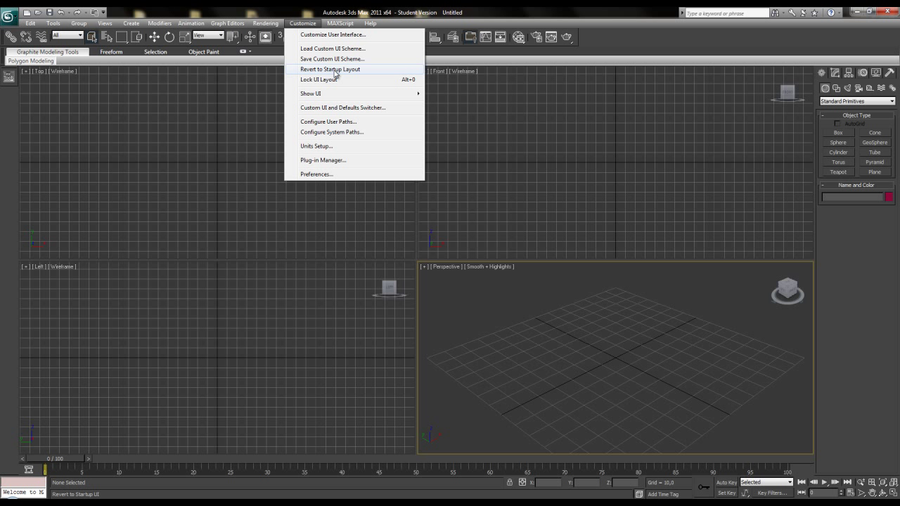
mouse_move(343, 92)
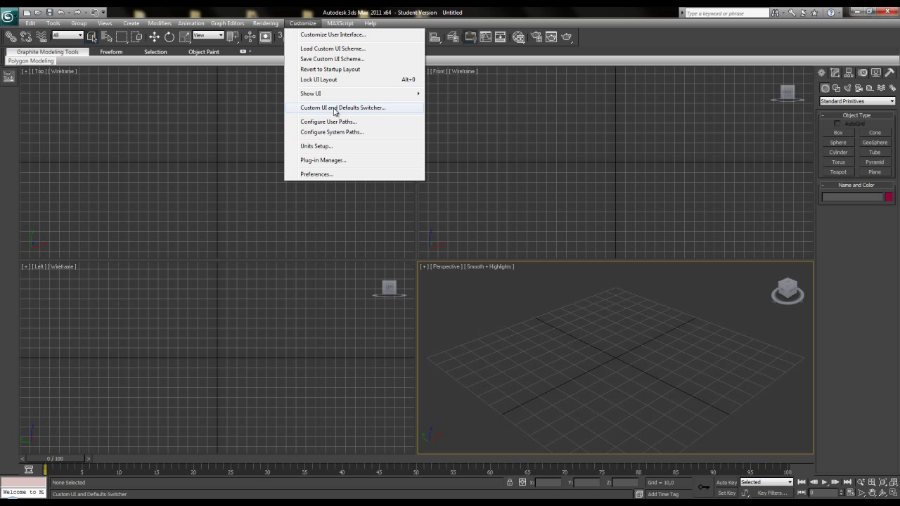
left_click(335, 109)
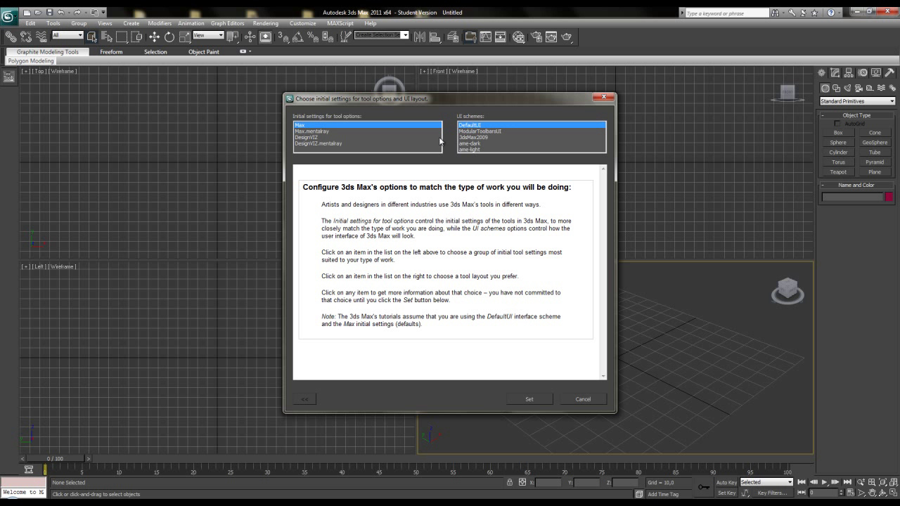
left_click(475, 150)
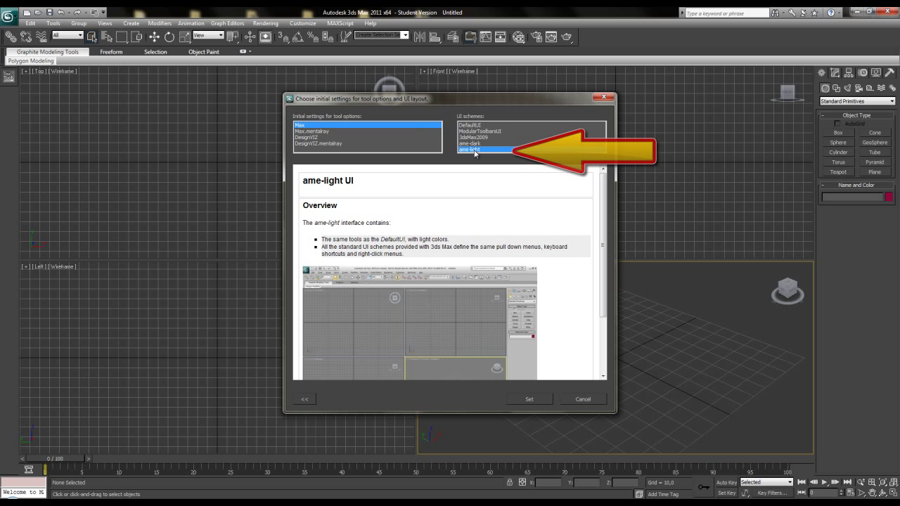
left_click(474, 151)
left_click(531, 401)
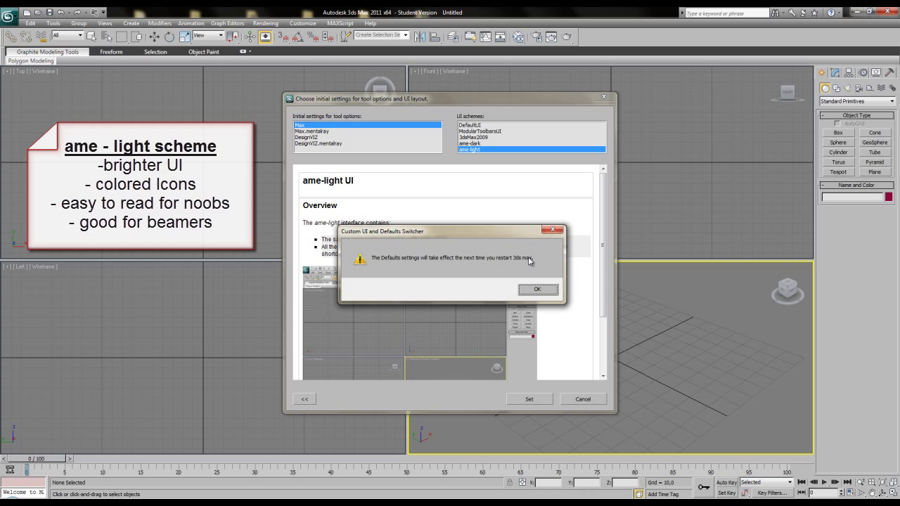
left_click(536, 288)
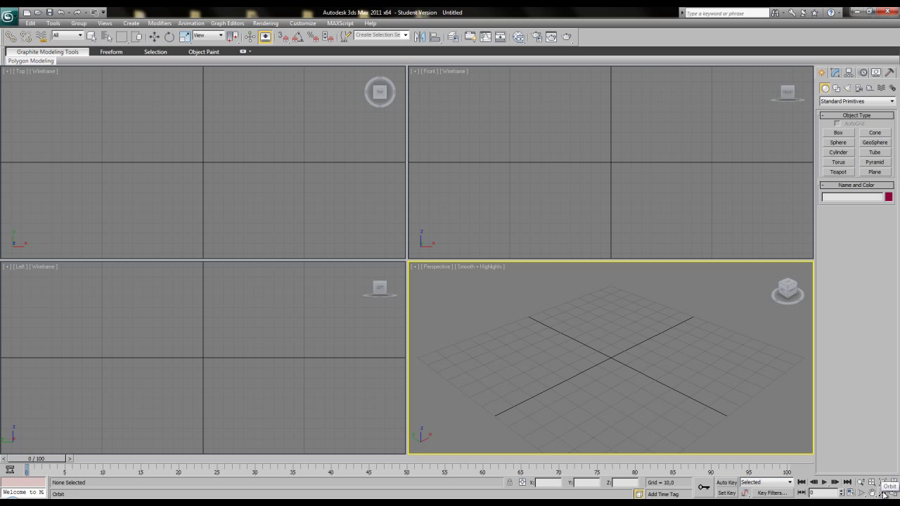
- Create a cube-shaped Box001 in the Perspective viewport
left_click(837, 132)
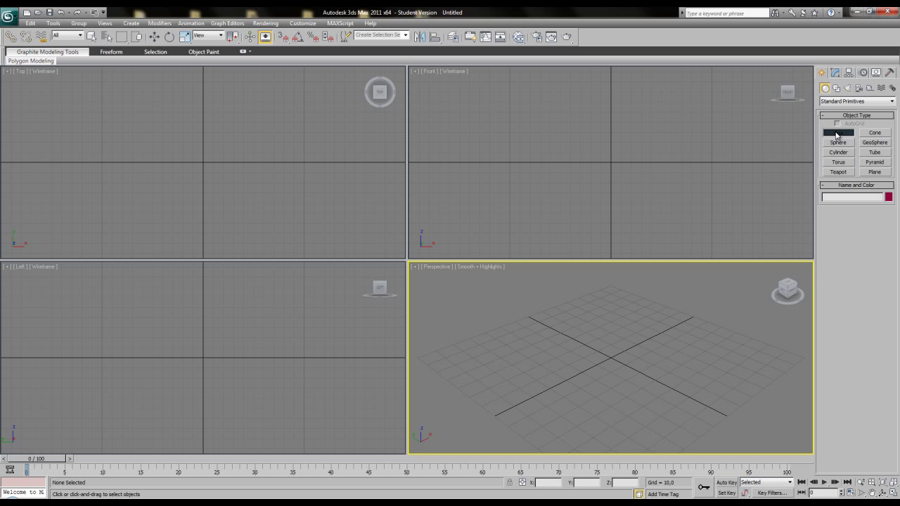
left_click_drag(670, 308, 675, 340)
left_click(671, 339)
middle_click_drag(671, 338, 766, 314)
right_click(689, 298)
- Maximize the Perspective viewport and orbit to a higher view of the cube using Orbit SubObject
middle_click_drag(689, 297, 452, 316, "alt")
key("alt+w")
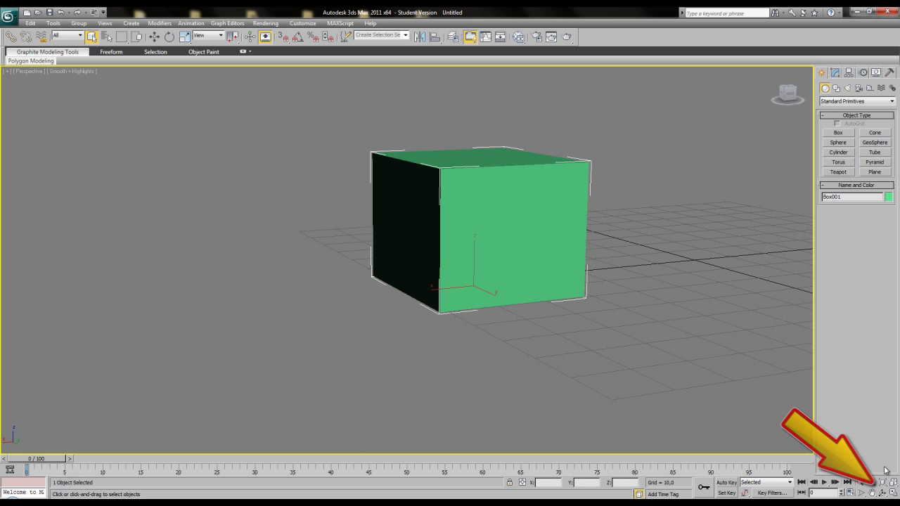
left_click(882, 493)
left_click_drag(883, 495, 884, 484)
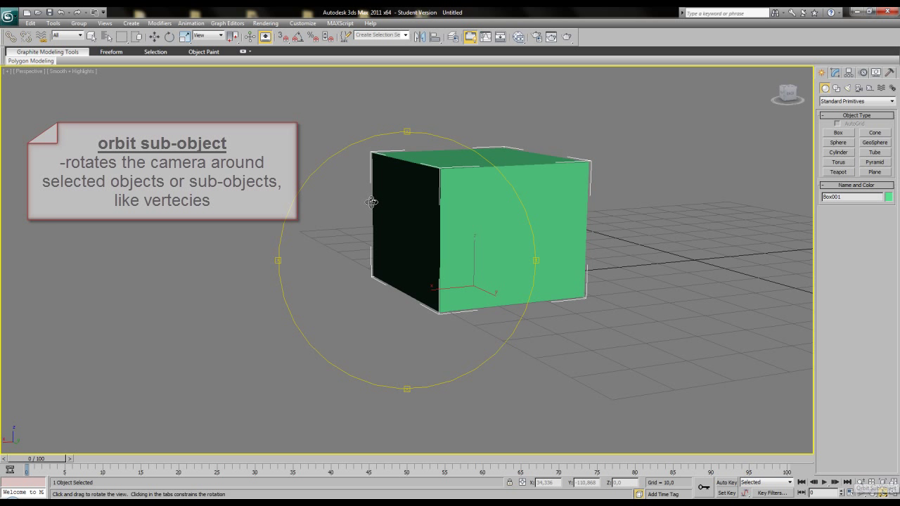
right_click(405, 258)
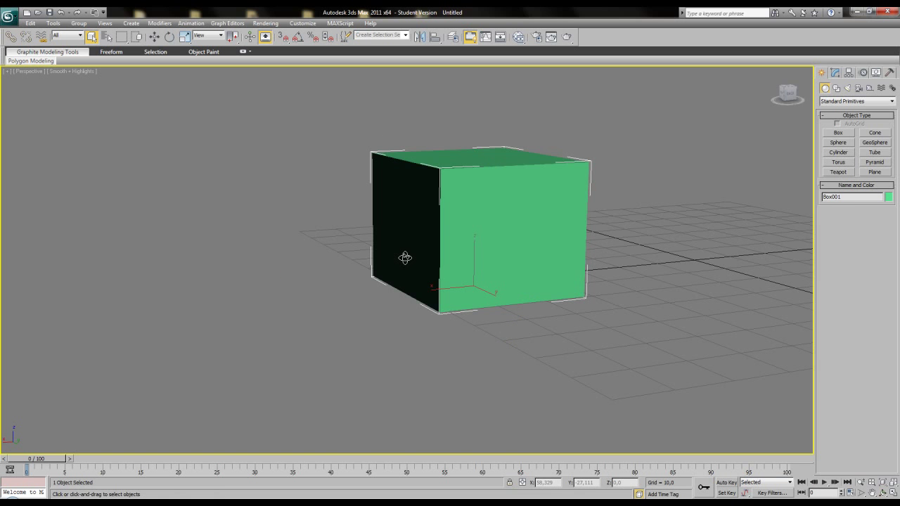
middle_click_drag(480, 258, 506, 215, "alt")
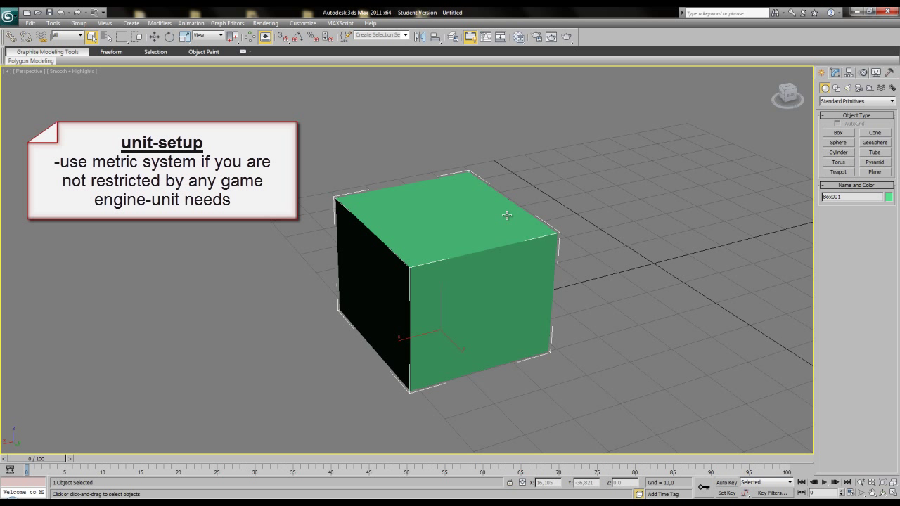
- Show Box001's Length 32,51, Width 29,877, Height 25,294 in the Modify panel and select Length
left_click(835, 73)
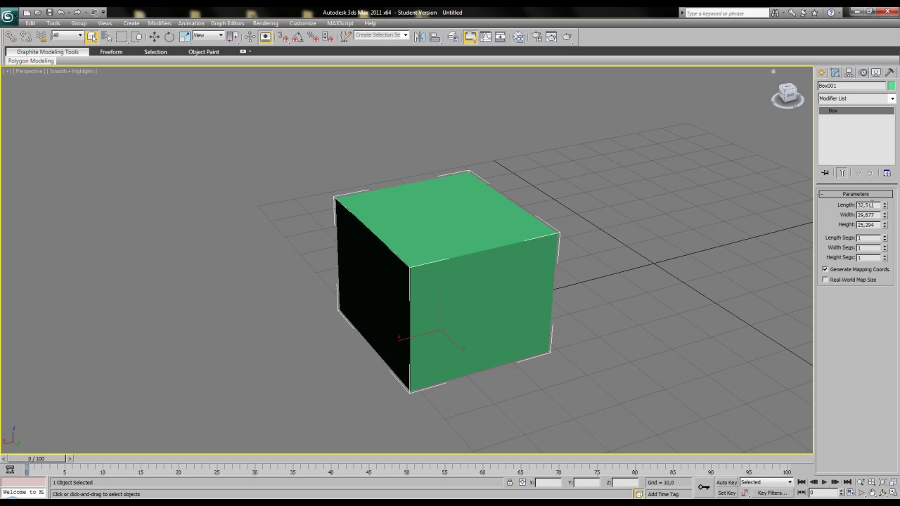
double_click(868, 205)
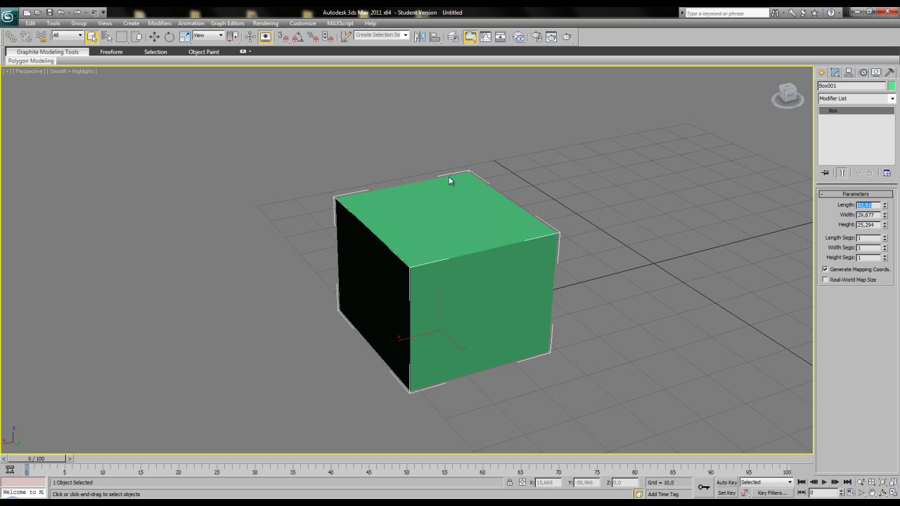
left_click(306, 25)
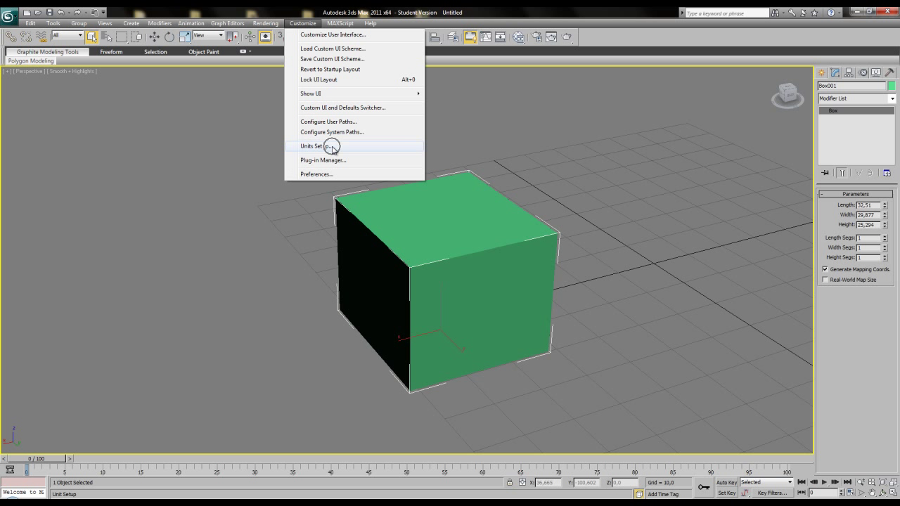
- Set both the Metric display unit and the system unit to Centimeters in Units Setup
left_click(333, 149)
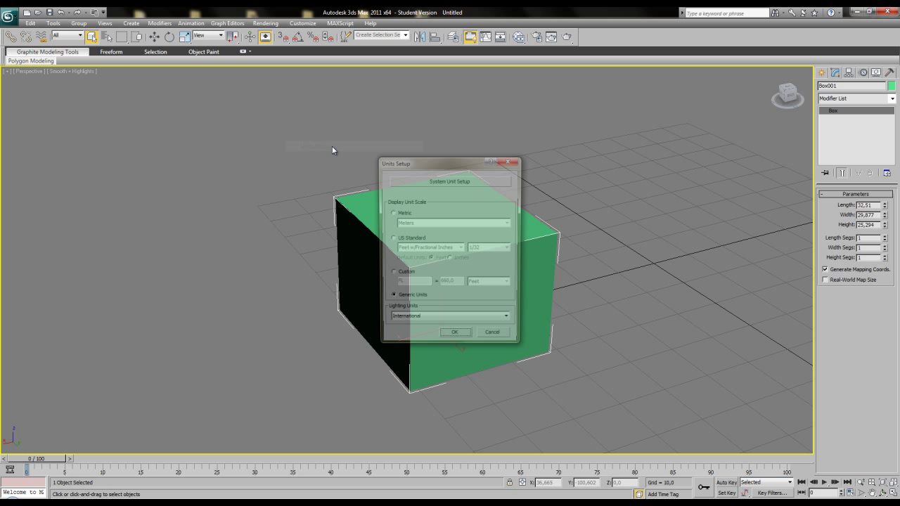
left_click(398, 214)
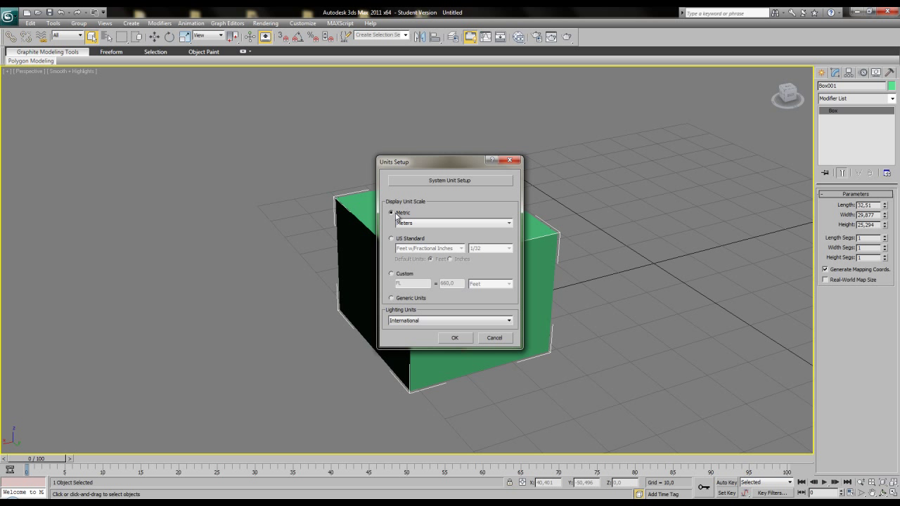
left_click(415, 225)
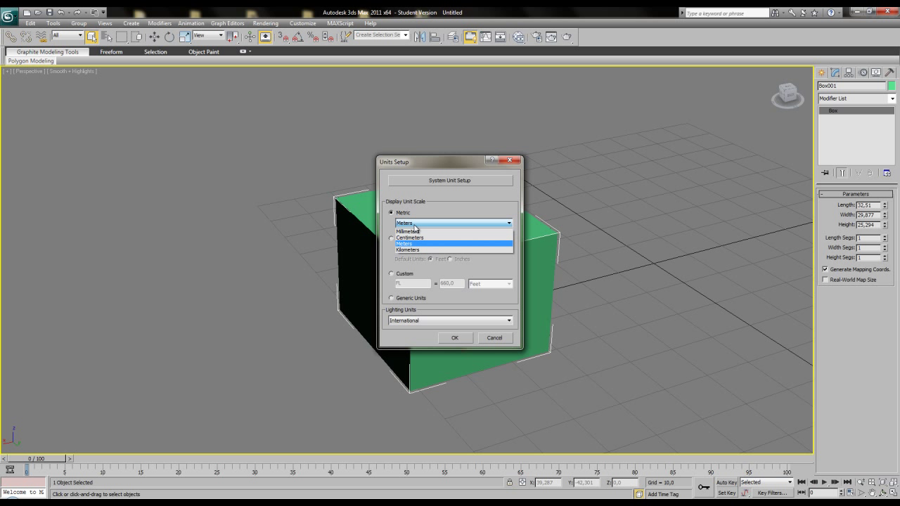
left_click(415, 239)
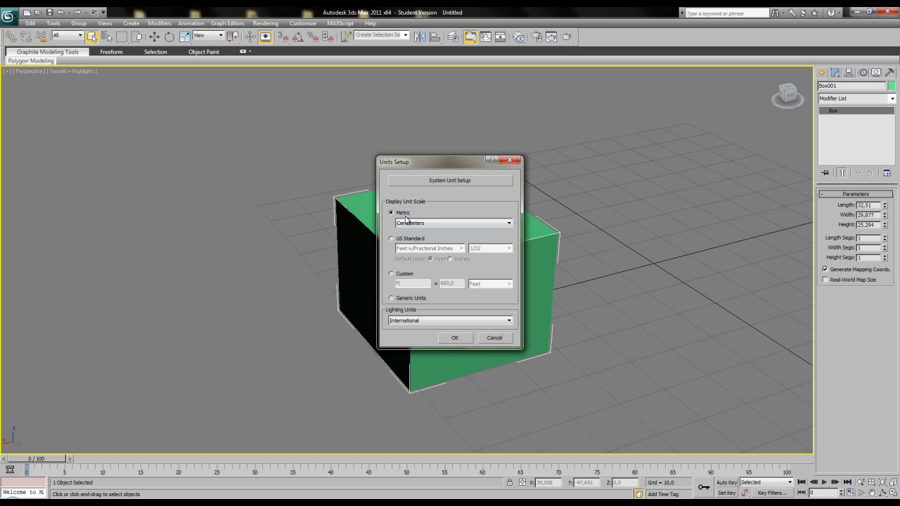
left_click(425, 184)
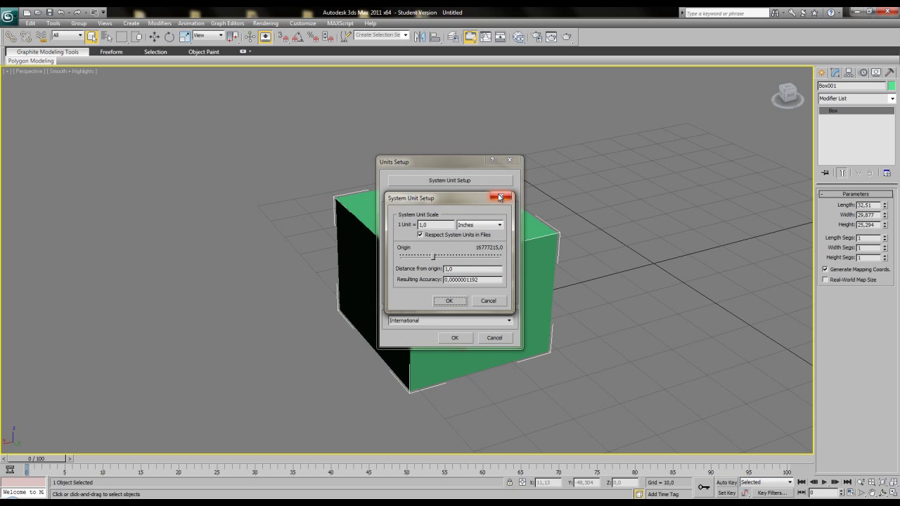
left_click(471, 225)
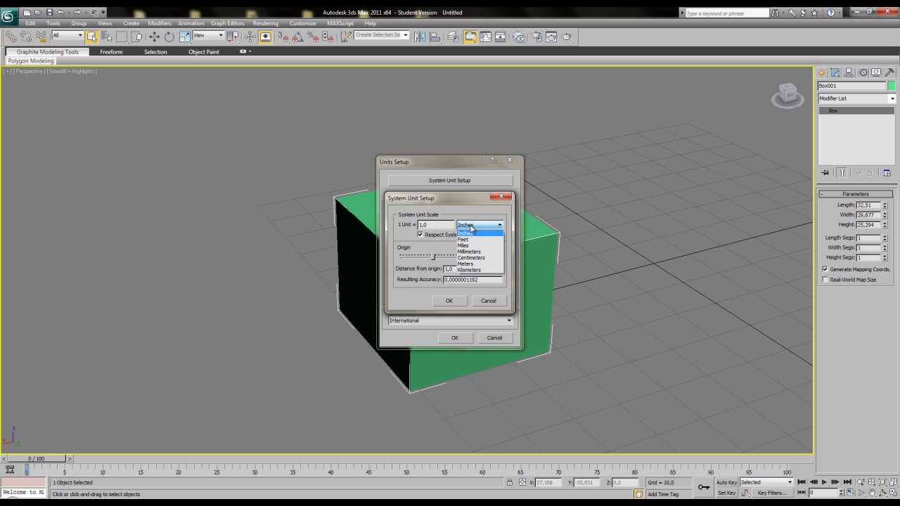
left_click(472, 258)
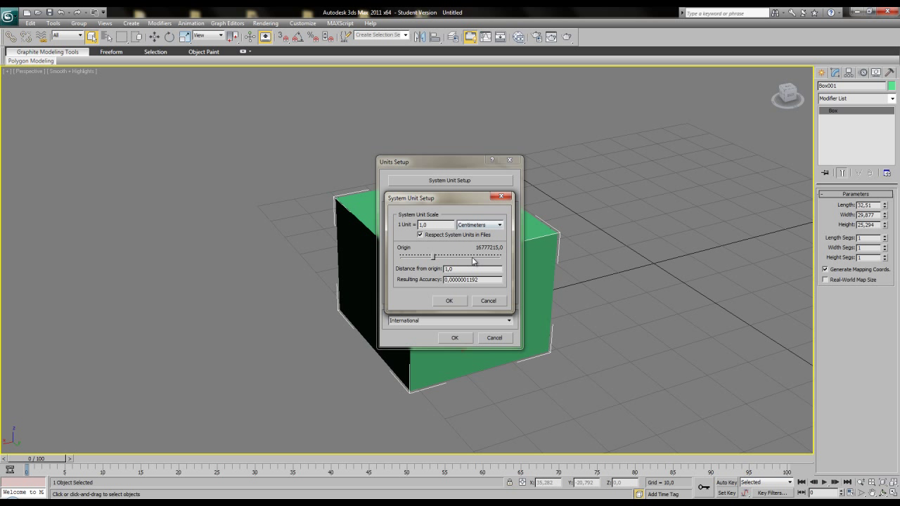
left_click(454, 301)
left_click(454, 337)
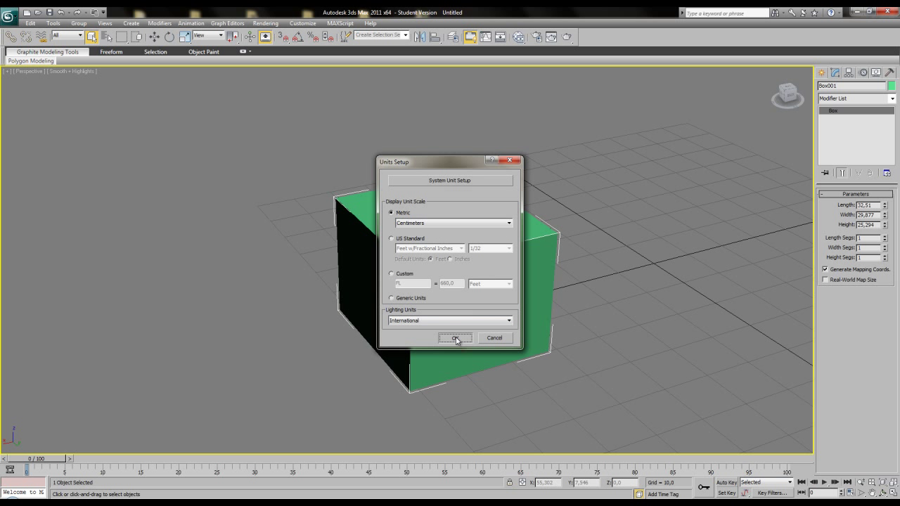
middle_click_drag(478, 268, 470, 303, "alt")
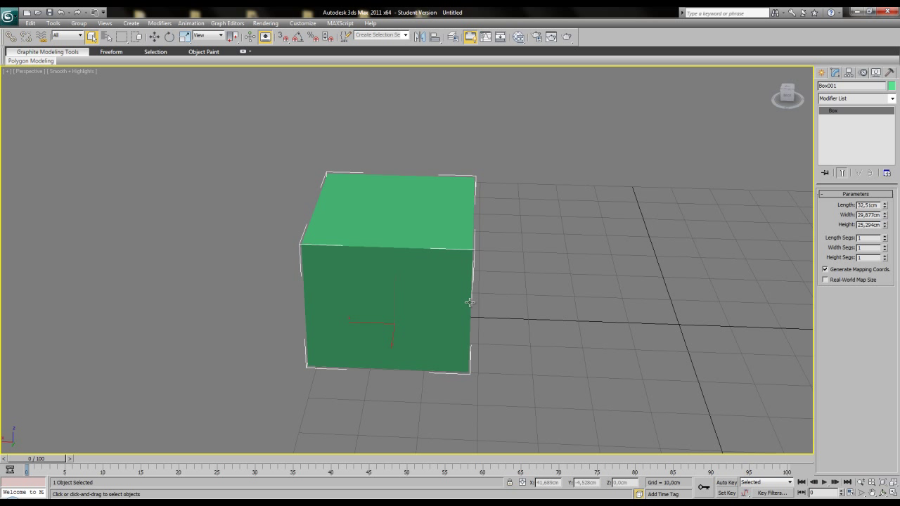
- Select Box001's Width value and orbit the view around the box
left_click(874, 204)
double_click(859, 215)
middle_click_drag(576, 315, 791, 321, "alt")
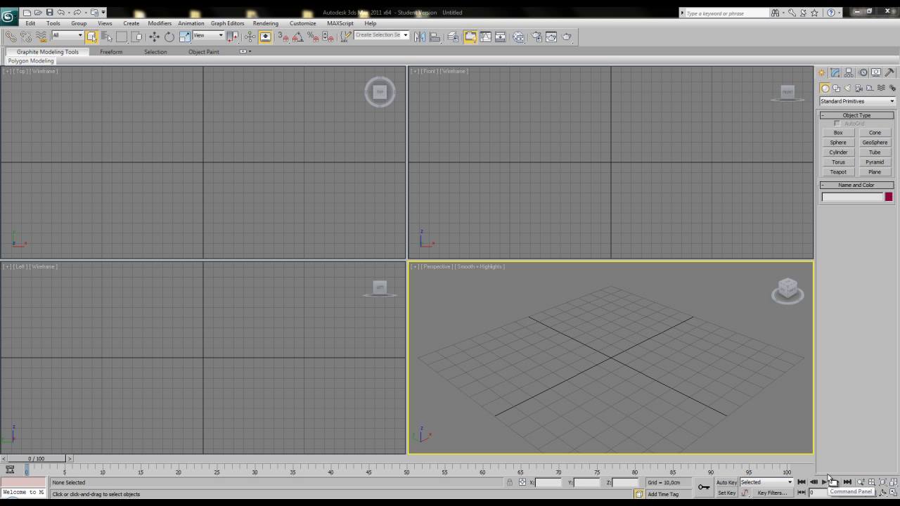
- Browse the Preference Settings pages, checking scene undo levels, and end on the Viewports tab
left_click(303, 24)
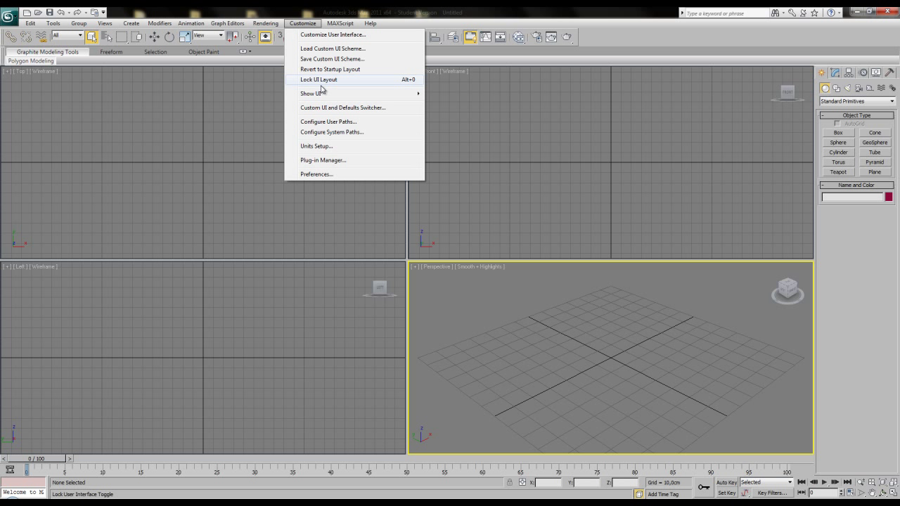
left_click(329, 177)
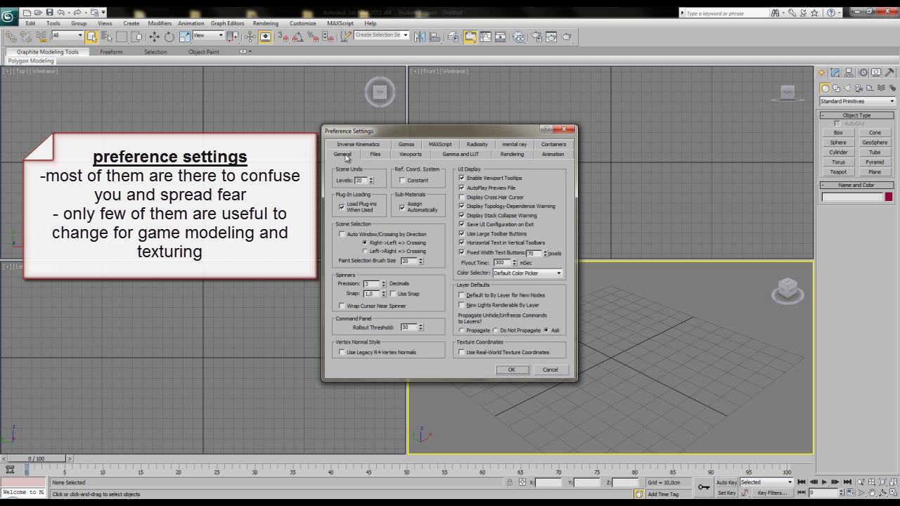
left_click(375, 155)
left_click(398, 155)
left_click(446, 158)
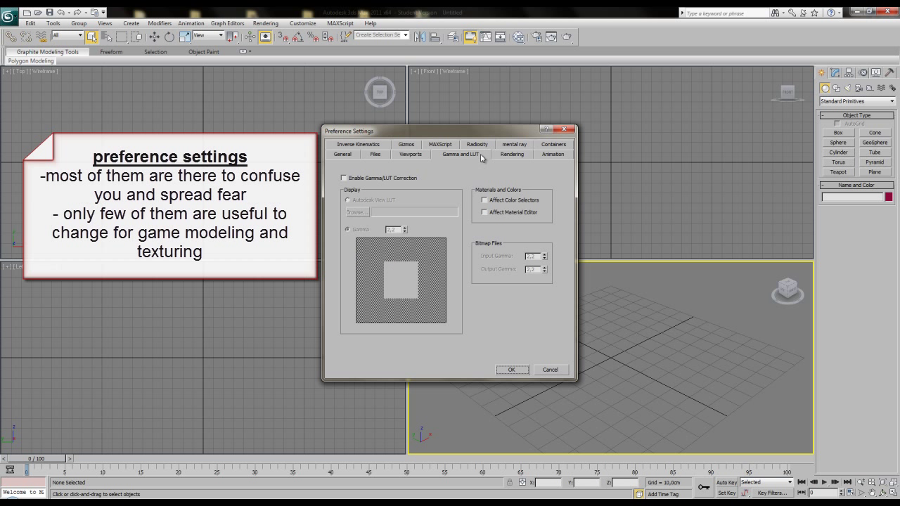
left_click(519, 156)
left_click(564, 158)
left_click(345, 157)
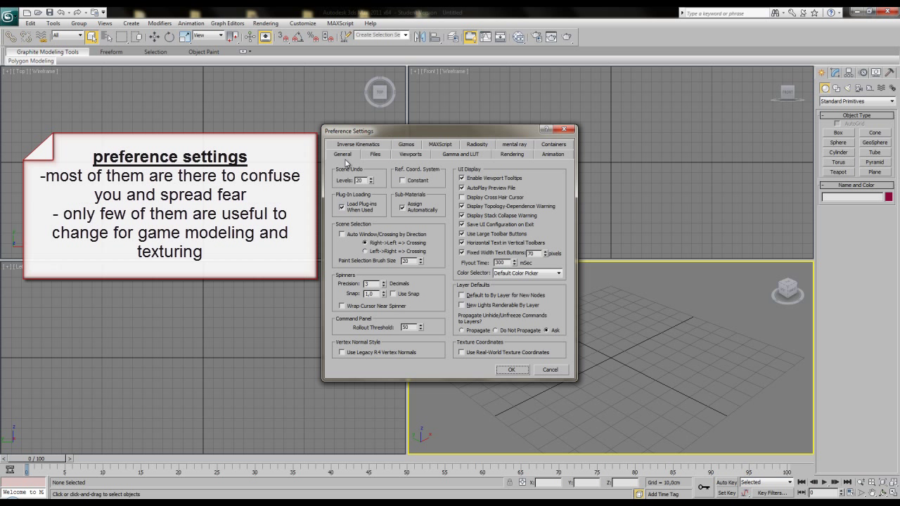
left_click(361, 179)
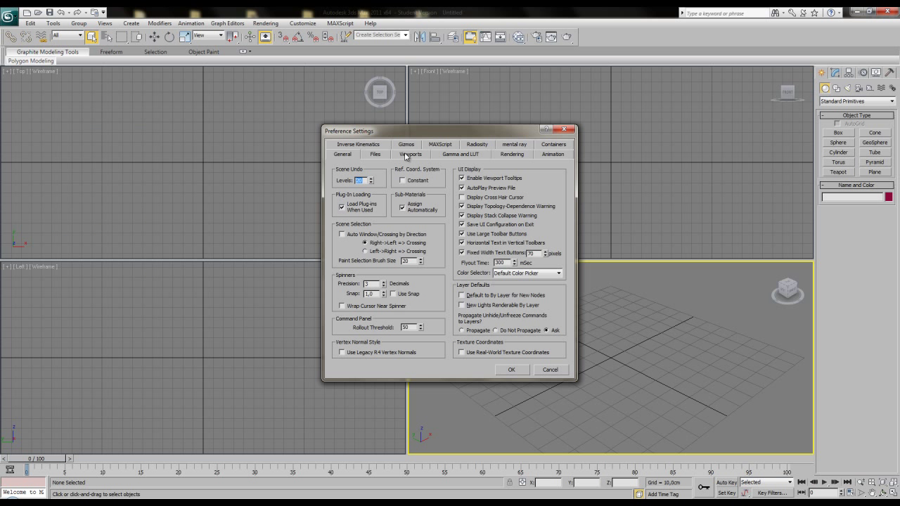
left_click(405, 155)
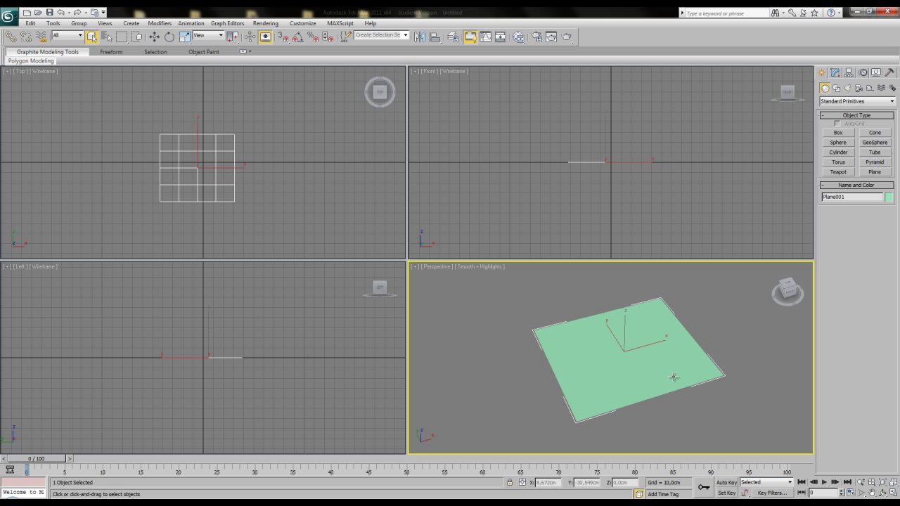
- Maximize the Perspective view and orbit to compare the plane's green top and black underside
middle_click_drag(673, 378, 646, 382, "alt")
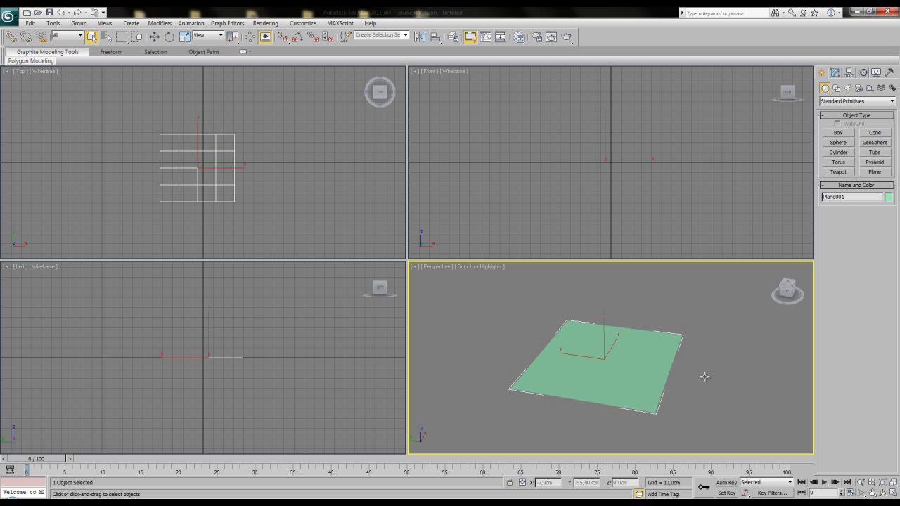
middle_click_drag(704, 376, 636, 398, "alt")
key("alt+w")
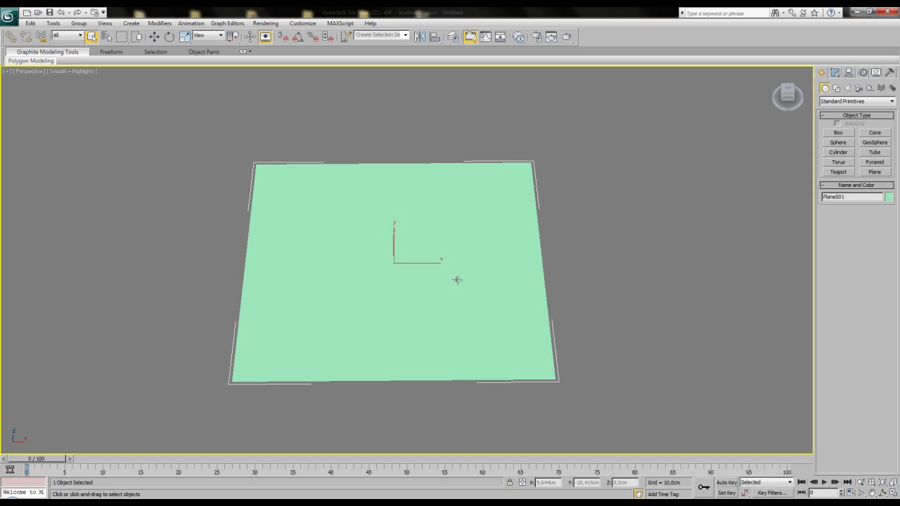
middle_click_drag(456, 279, 497, 207, "alt")
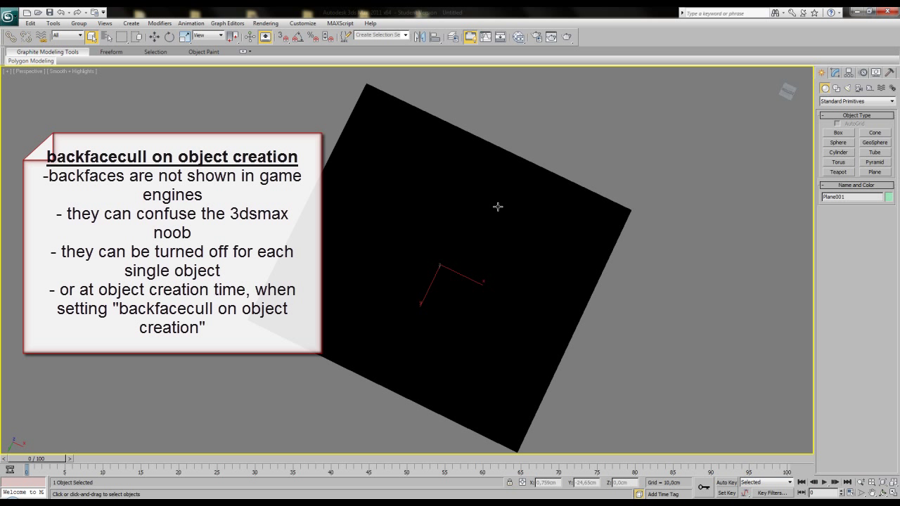
middle_click_drag(498, 206, 434, 324, "alt")
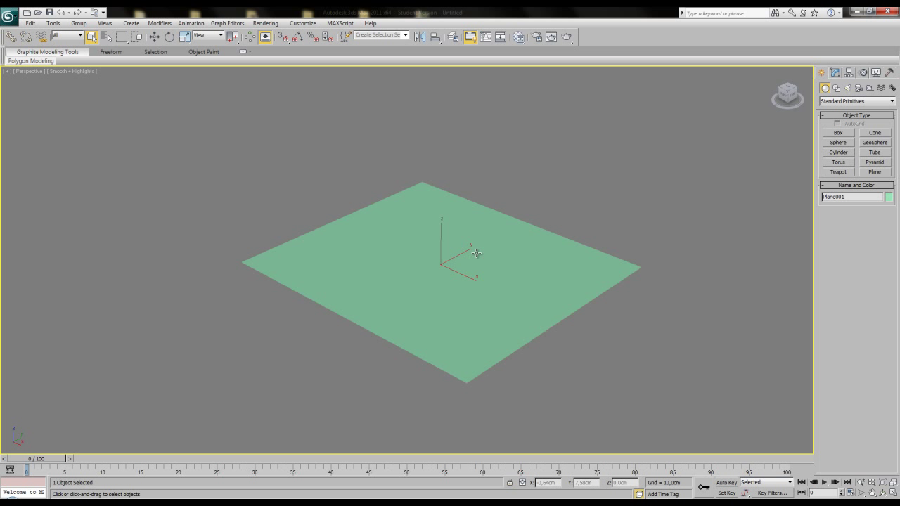
middle_click_drag(407, 275, 534, 295, "alt")
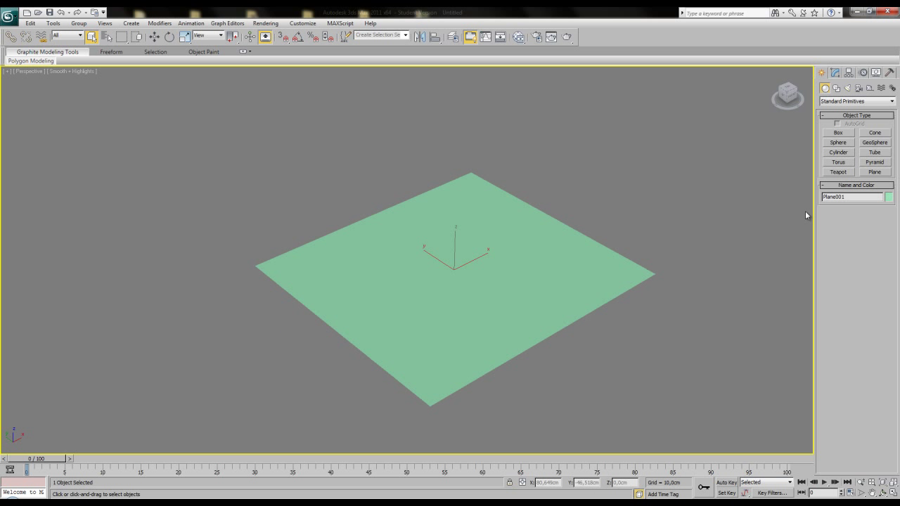
- Enable Backface Cull in the plane's Display panel and verify its underside disappears
left_click(875, 73)
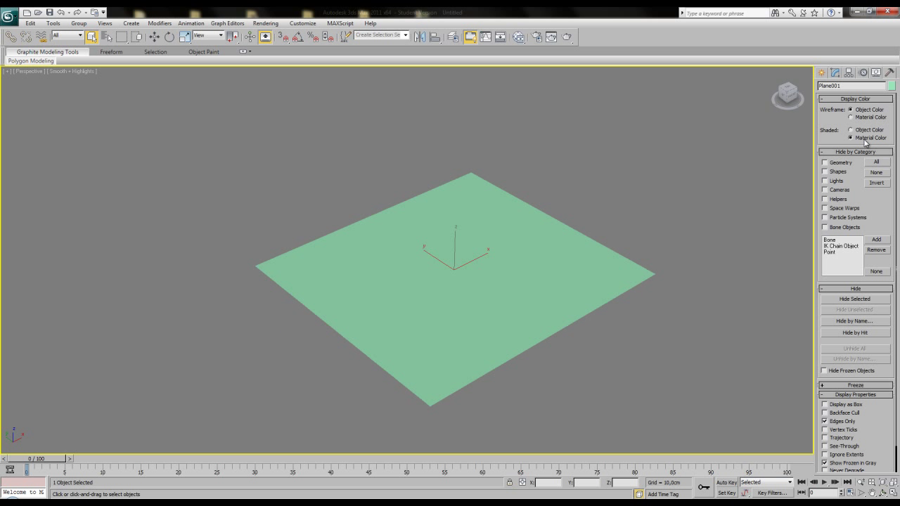
left_click(827, 415)
middle_click_drag(556, 318, 560, 278, "alt")
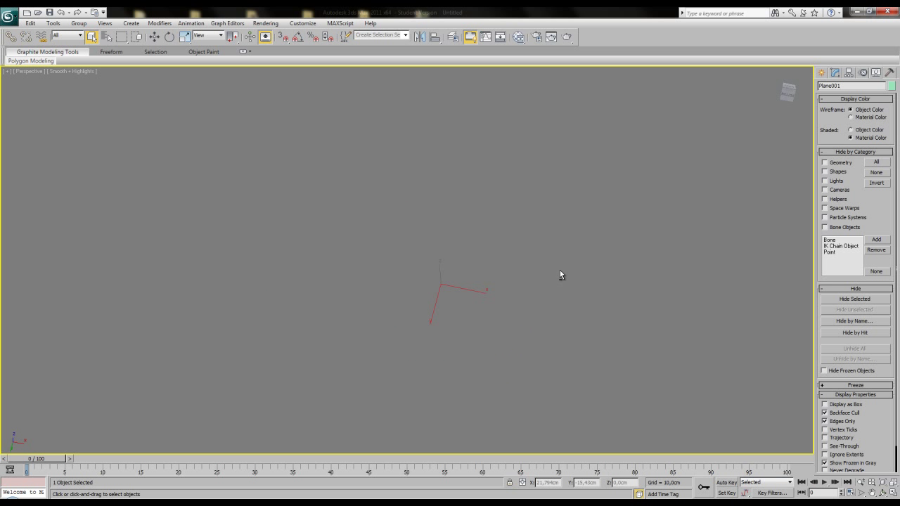
key("F4")
mouse_move(559, 234)
middle_mouse_down("alt")
mouse_move(551, 328)
mouse_move(555, 222)
middle_mouse_up("alt")
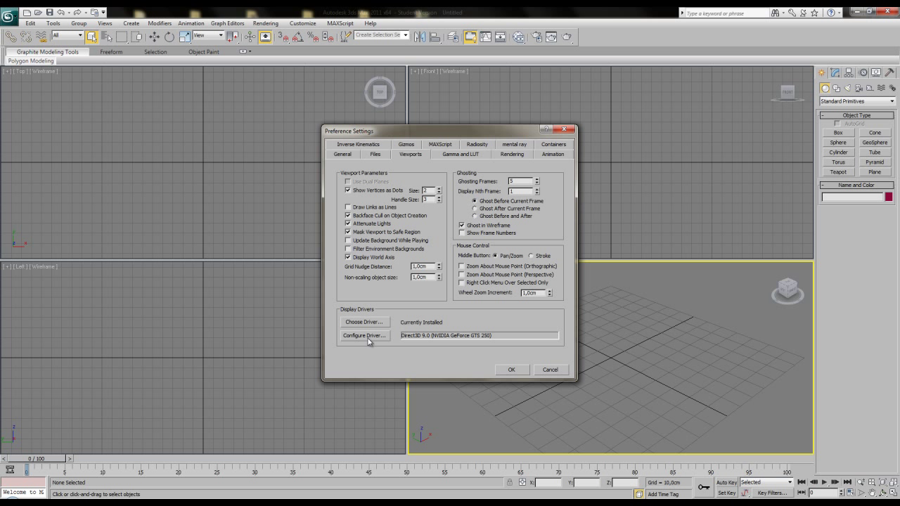
- Set the Direct3D driver to match download texture size to the full bitmap size
left_click(368, 340)
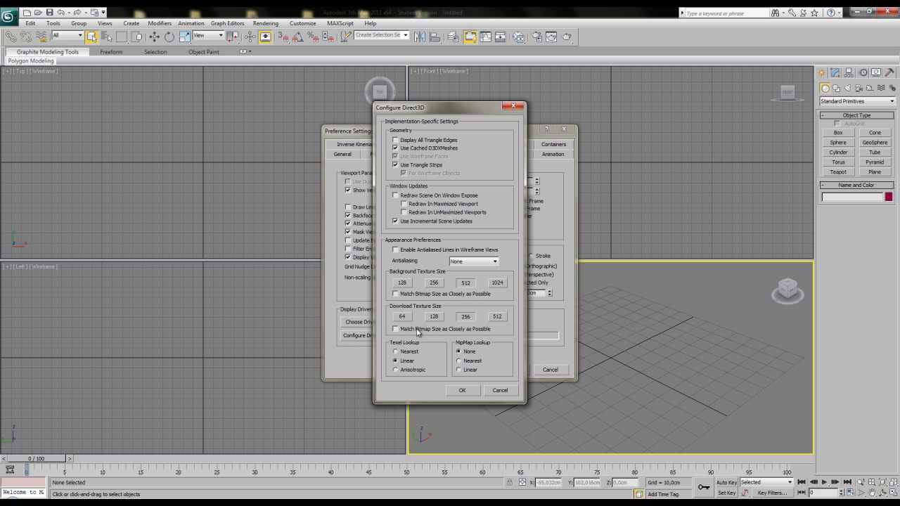
left_click(396, 330)
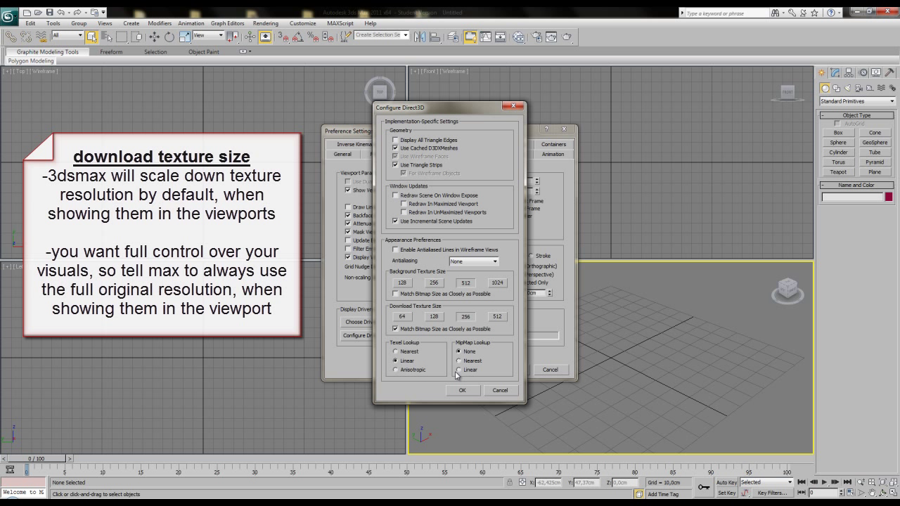
left_click(467, 389)
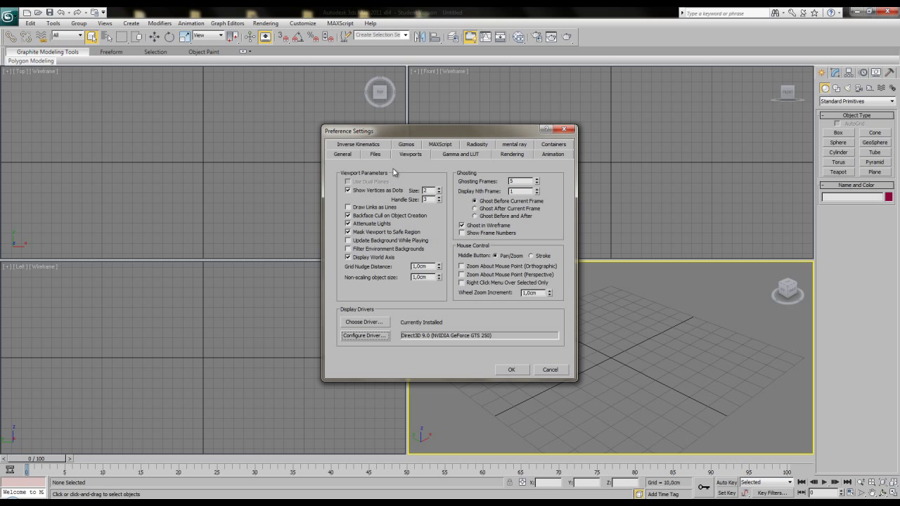
- Turn on Increment on Save and raise the Number of Autobak files on the Files tab
left_click(377, 155)
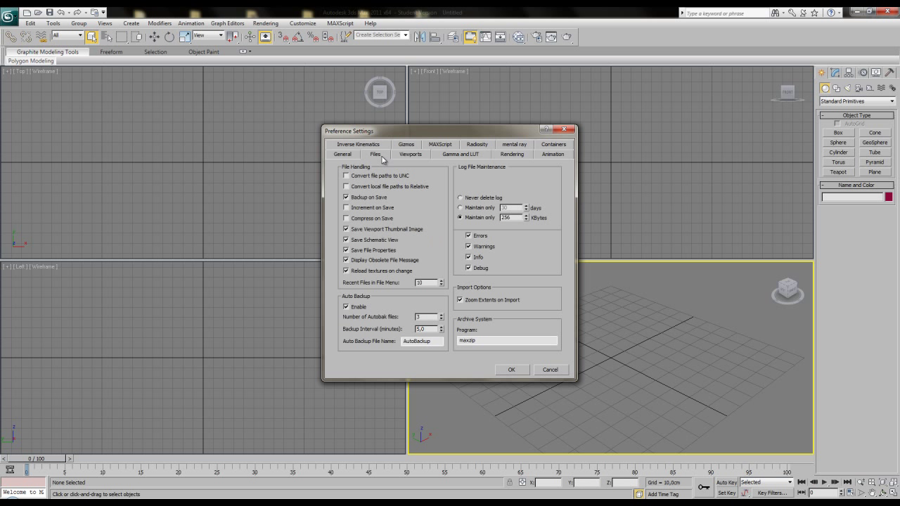
left_click(360, 211)
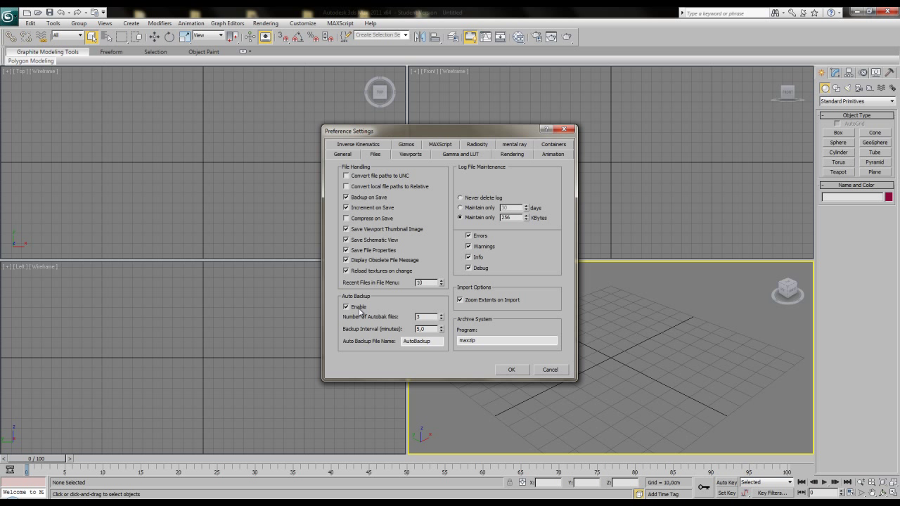
double_click(425, 317)
type("8")
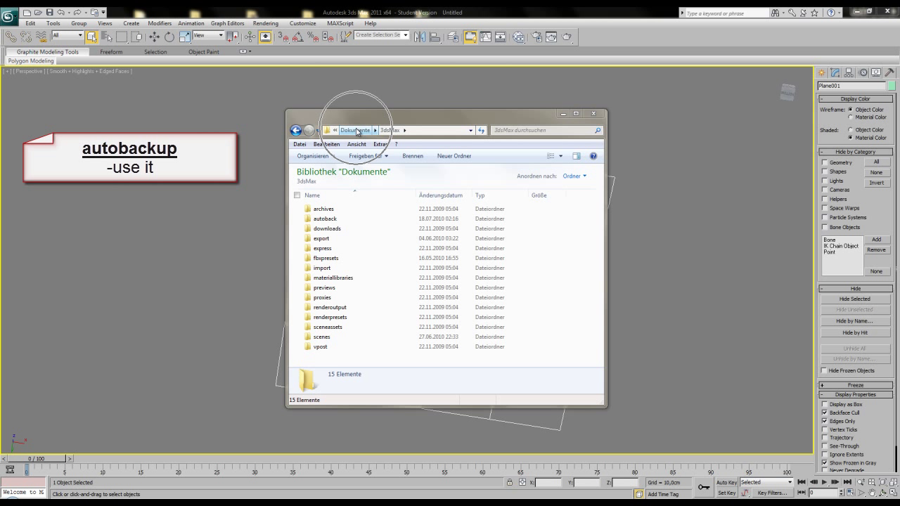
- Open the Documents\3dsMax\autoback folder and sort its backups by Änderungsdatum
left_click(397, 133)
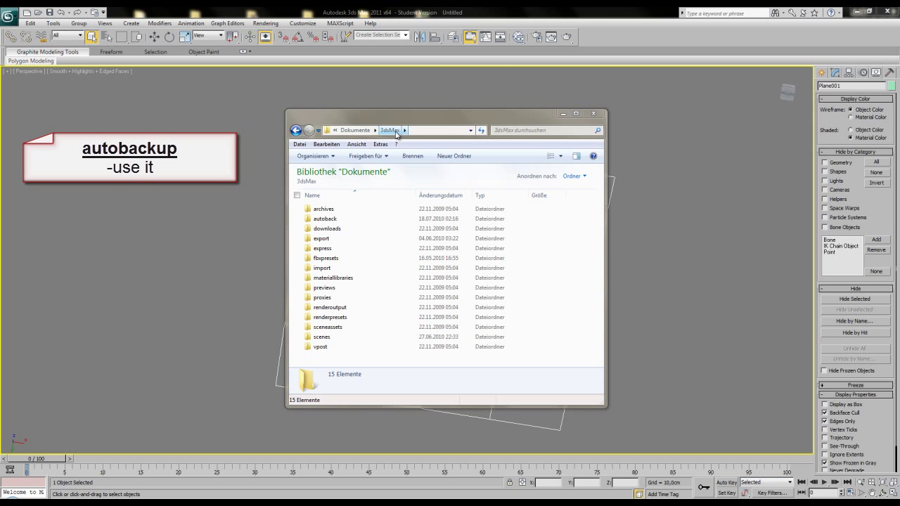
left_click(328, 220)
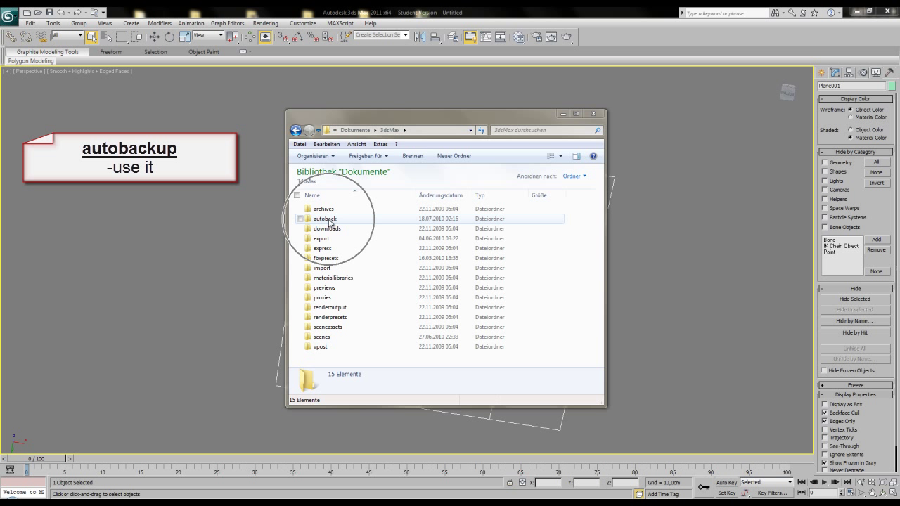
double_click(328, 220)
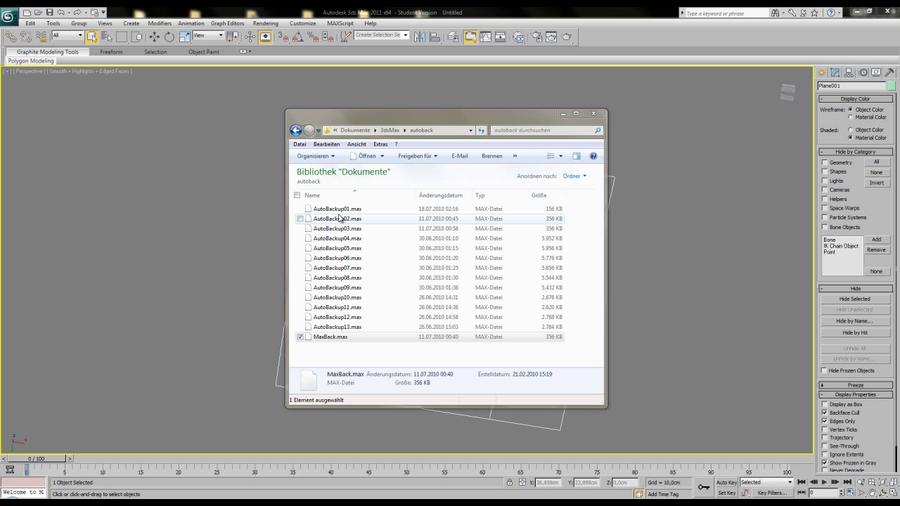
left_click(360, 328)
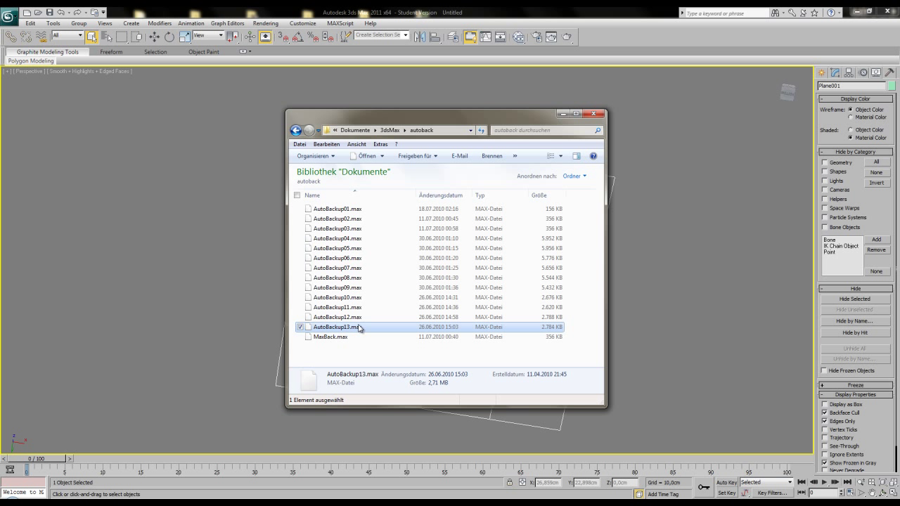
left_click(443, 195)
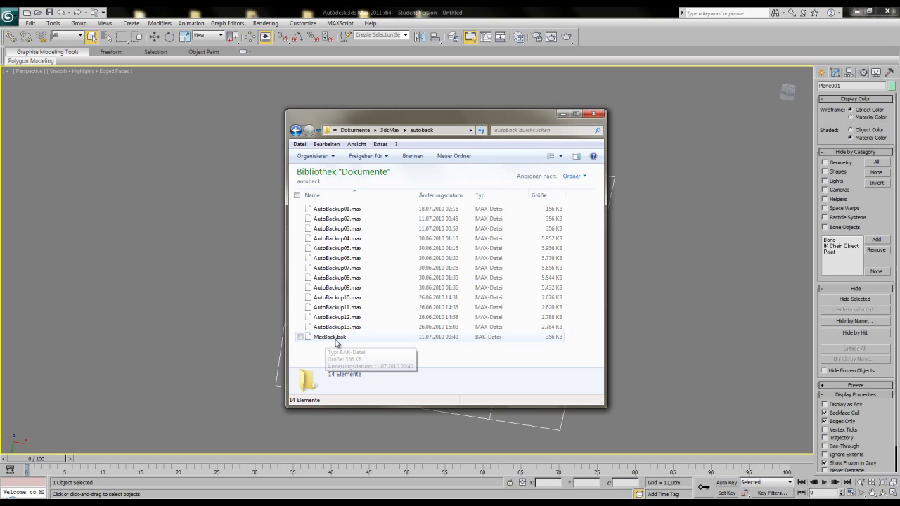
- Rename MaxBack.bak to MaxBack.max and accept the extension change warning
left_click(337, 342)
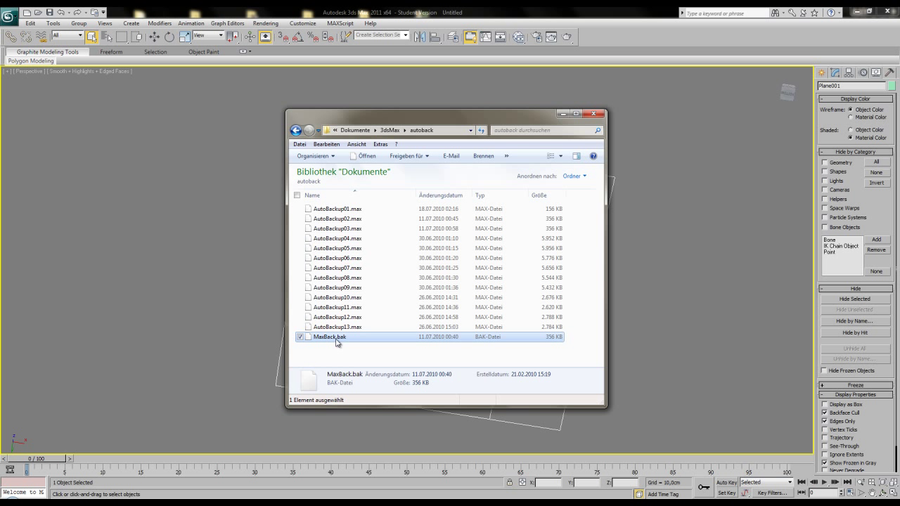
left_click(337, 342)
double_click(341, 338)
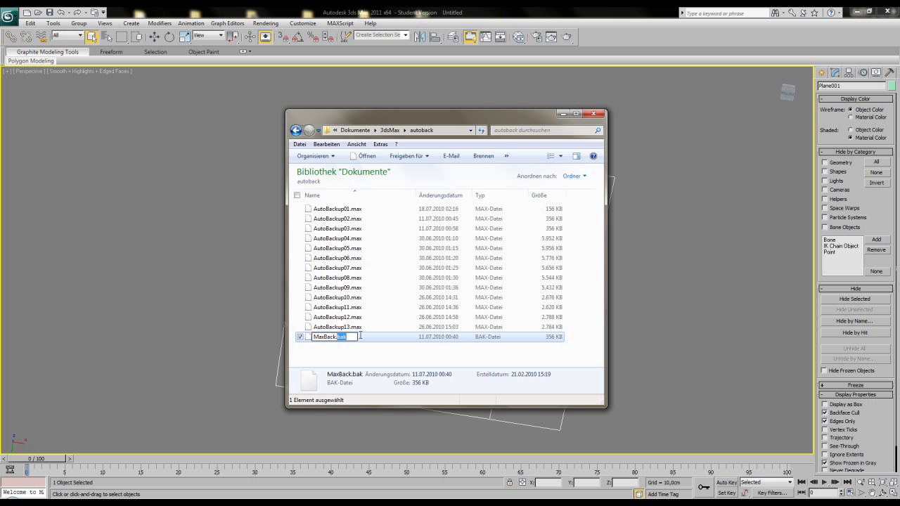
type("max")
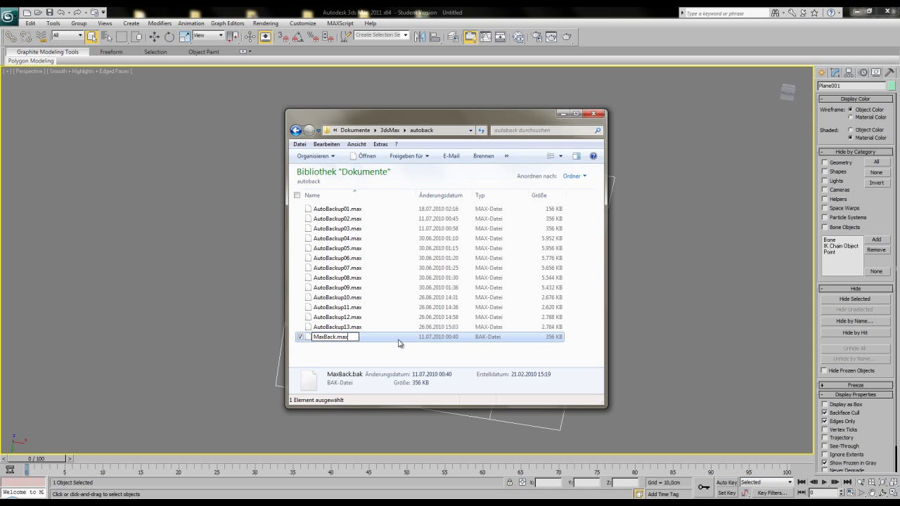
key("Return")
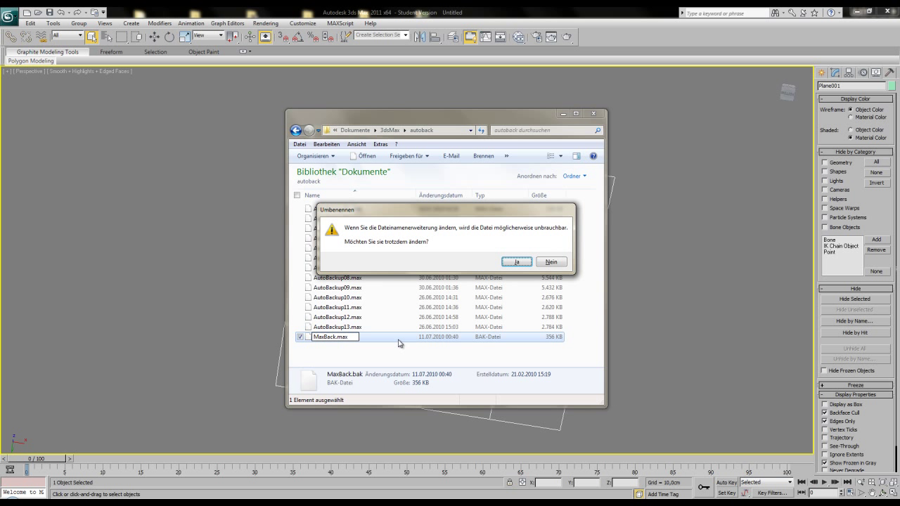
key("Return")
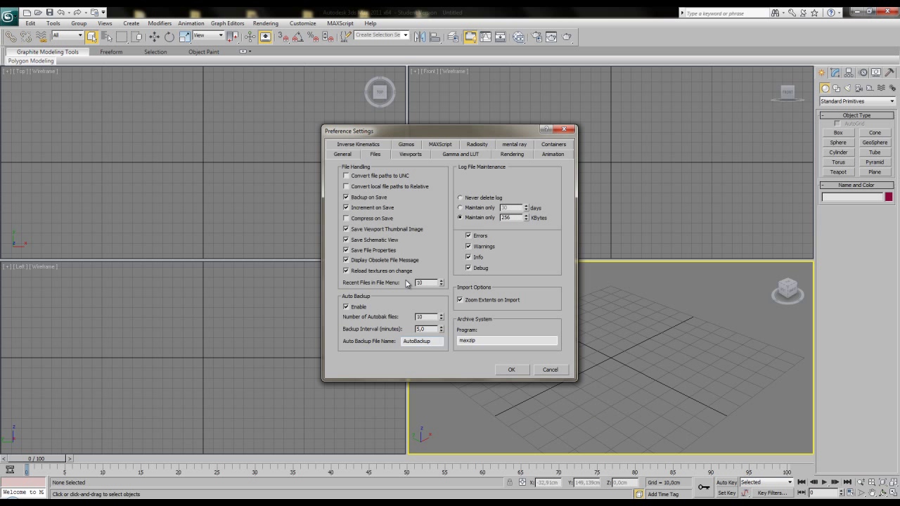
- Raise Scene Undo Levels on the General preferences page from 20 to 100
left_click(347, 156)
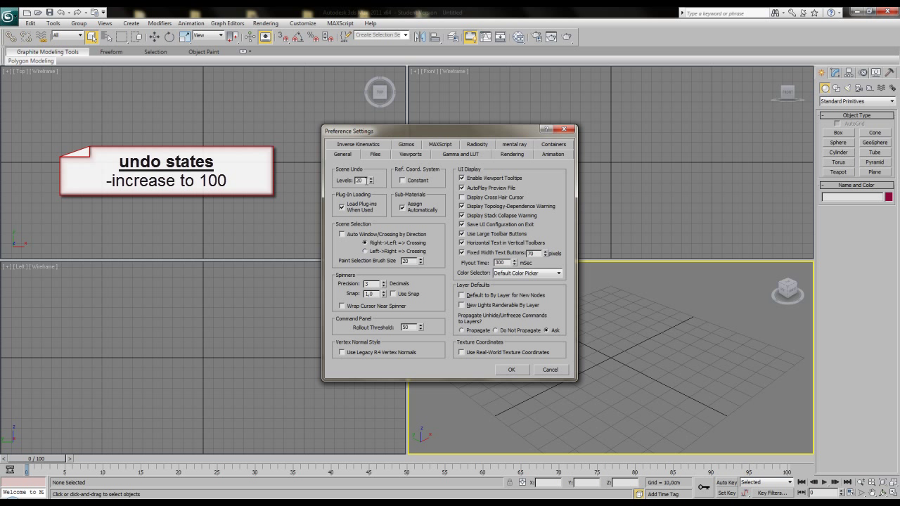
left_click_drag(364, 181, 330, 181)
type("100")
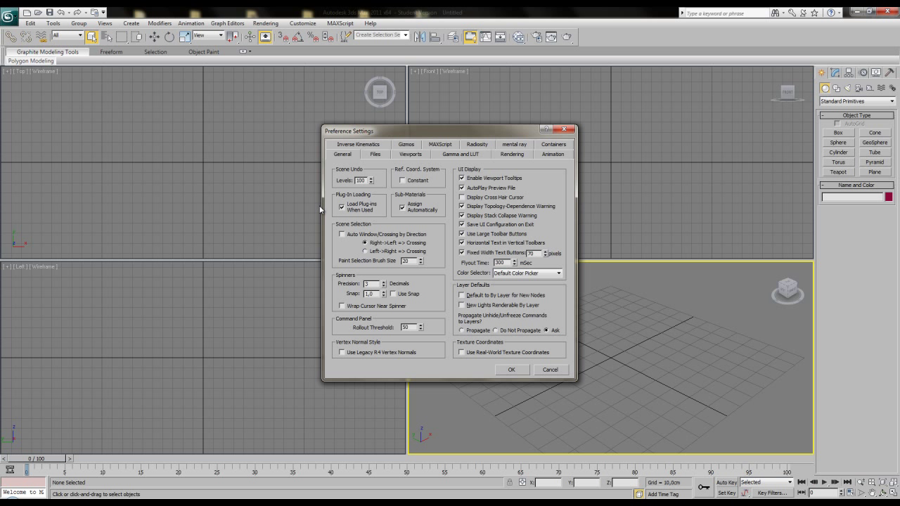
- Enable Move in Screen Space for the center box handle, testing it on the demo sphere and teal box
left_click(405, 144)
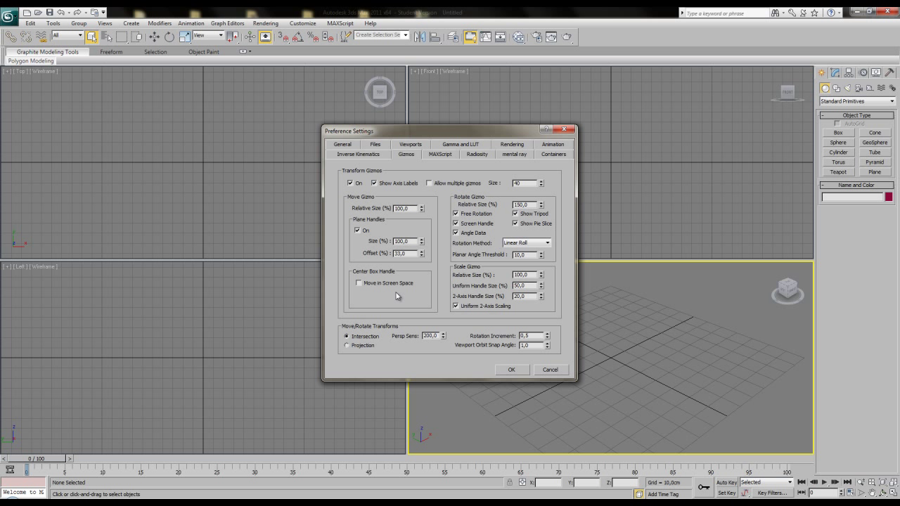
left_click(360, 283)
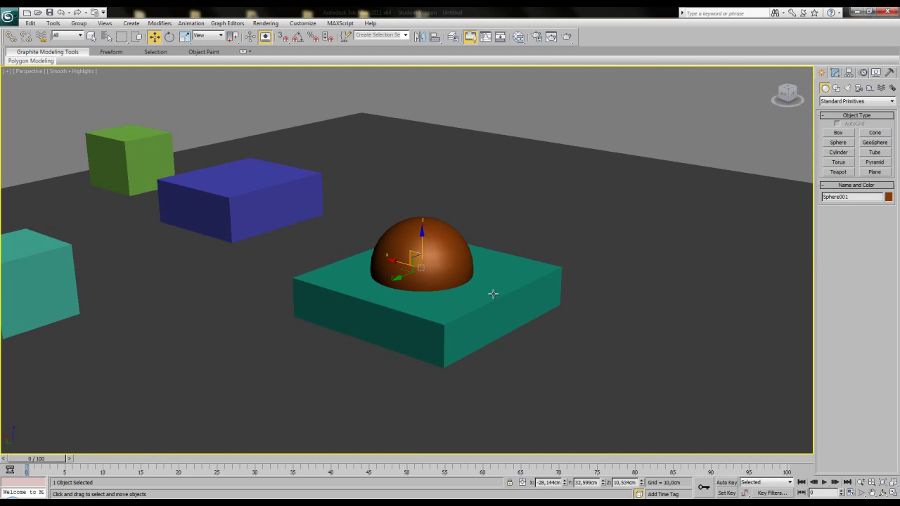
mouse_move(492, 294)
middle_mouse_down("alt")
mouse_move(506, 296)
mouse_move(436, 266)
middle_mouse_up("alt")
left_click_drag(435, 266, 414, 265)
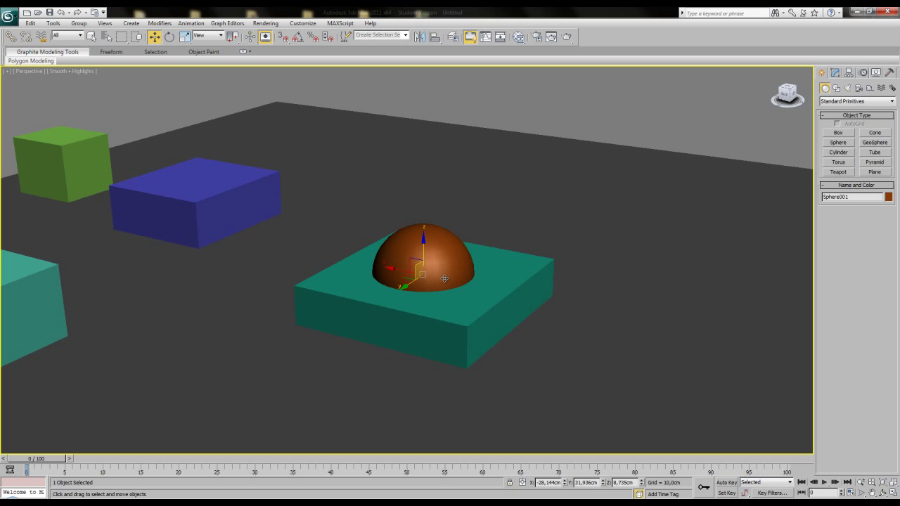
left_click(423, 275)
left_click_drag(422, 276, 633, 295)
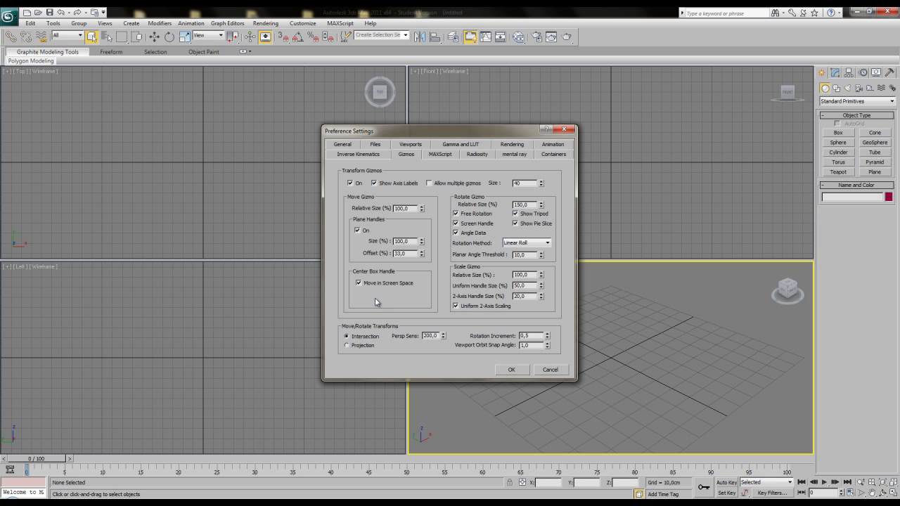
left_click(344, 145)
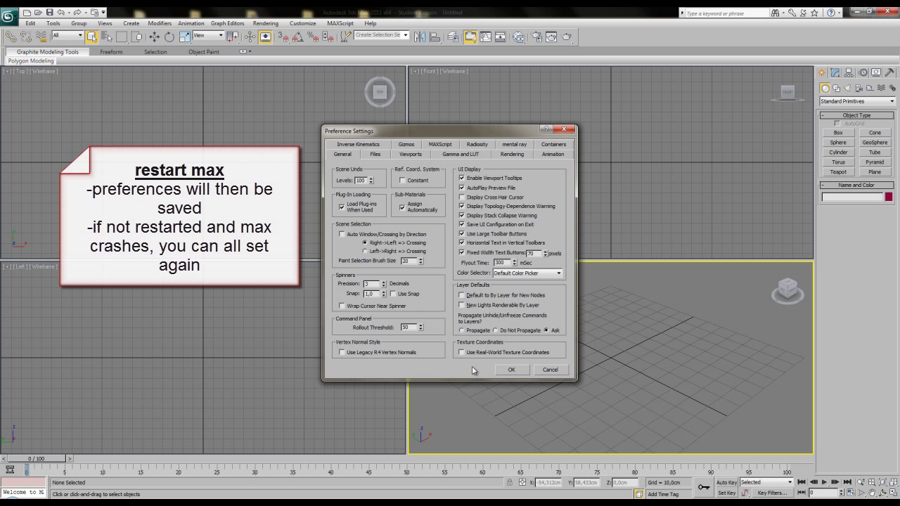
- Accept the preferences with OK, close 3ds Max, and relaunch it from the desktop shortcut
left_click(511, 370)
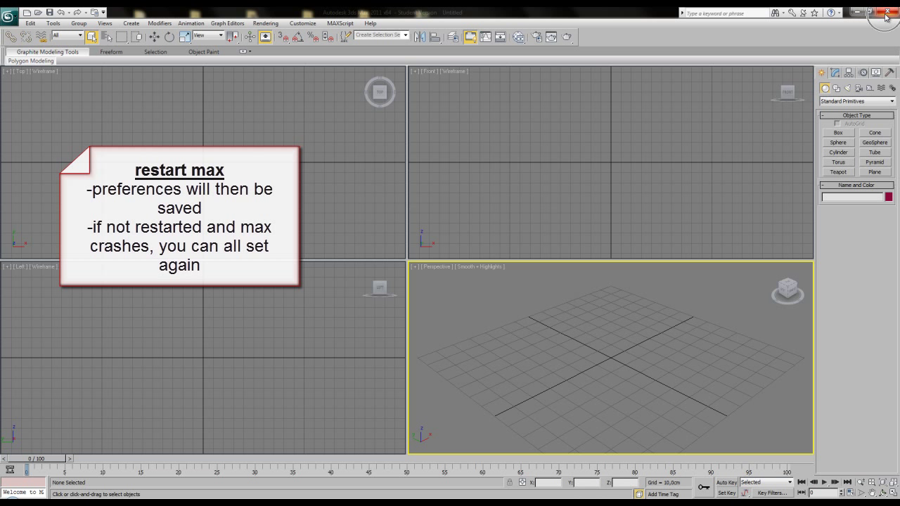
left_click(883, 16)
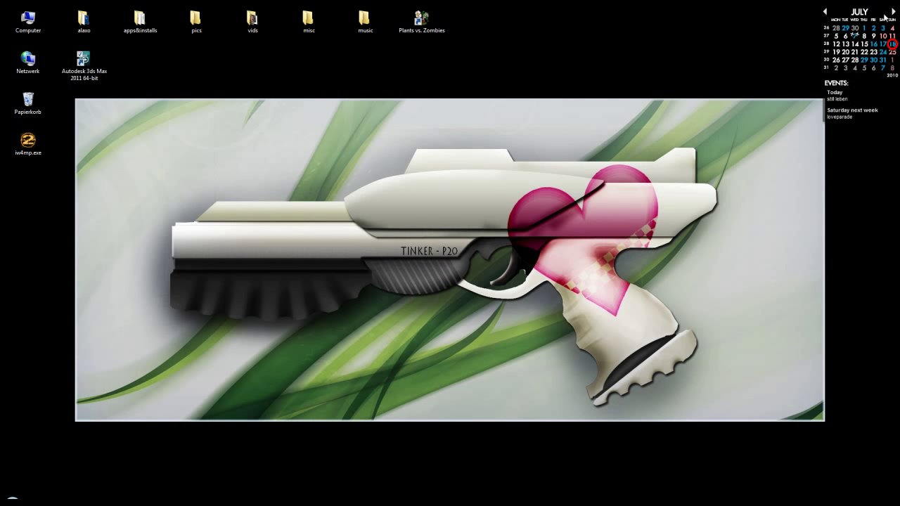
double_click(92, 61)
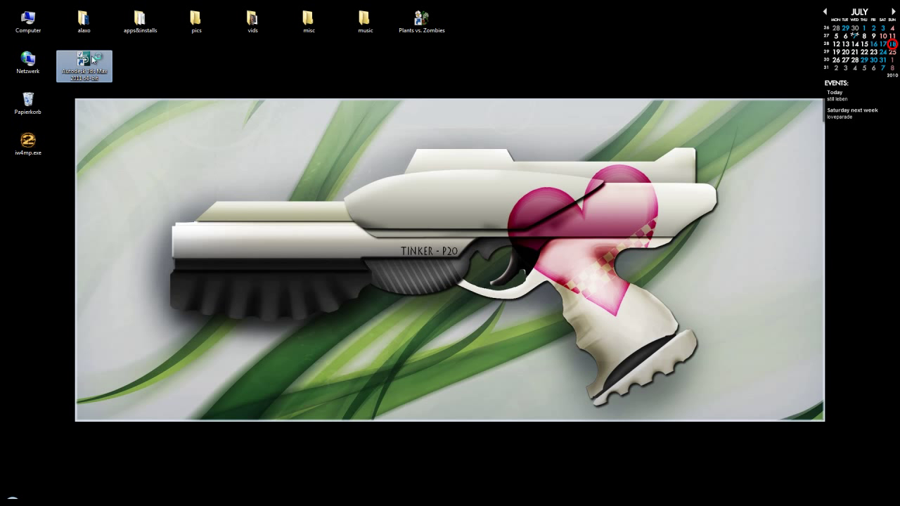